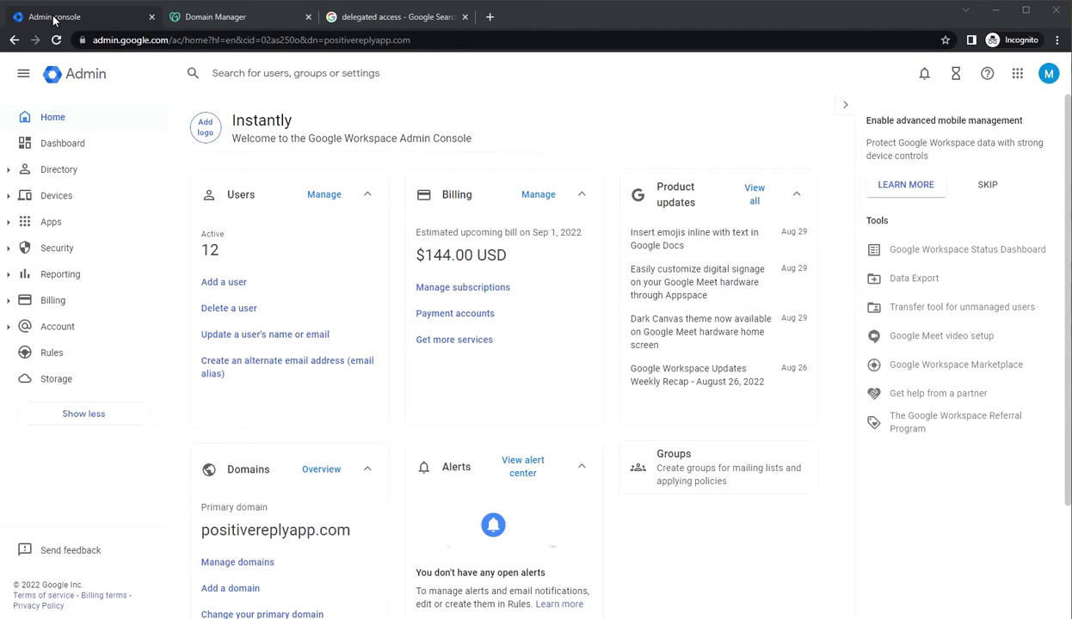
# Close the extra search tab and open Account > Domains in the Admin Console sidebar
pyautogui.click(465, 16)
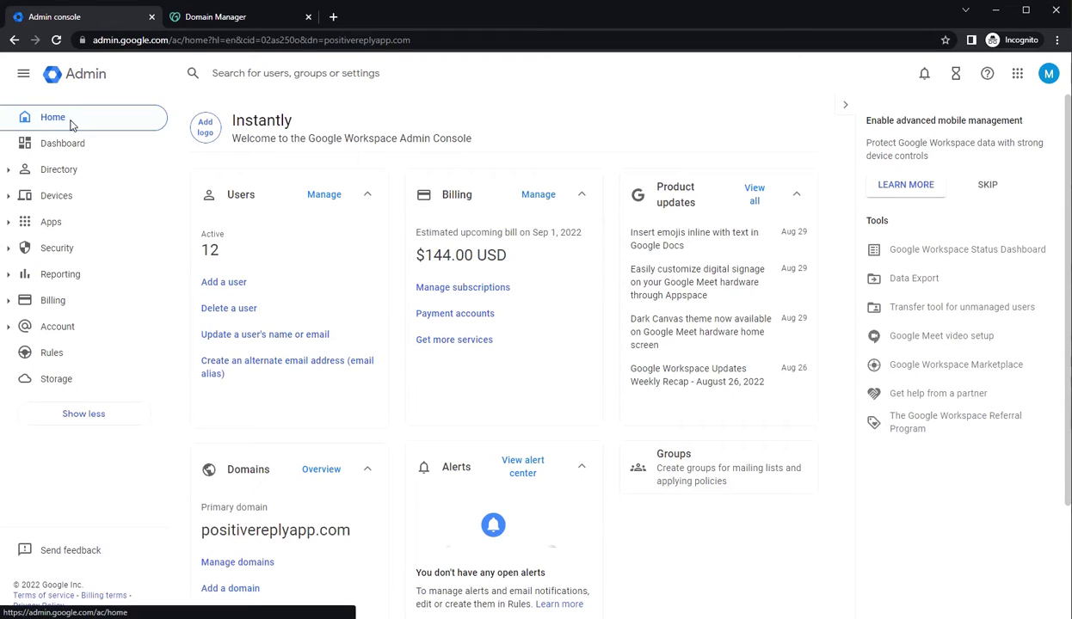
pyautogui.scroll(-2, 327, 309)
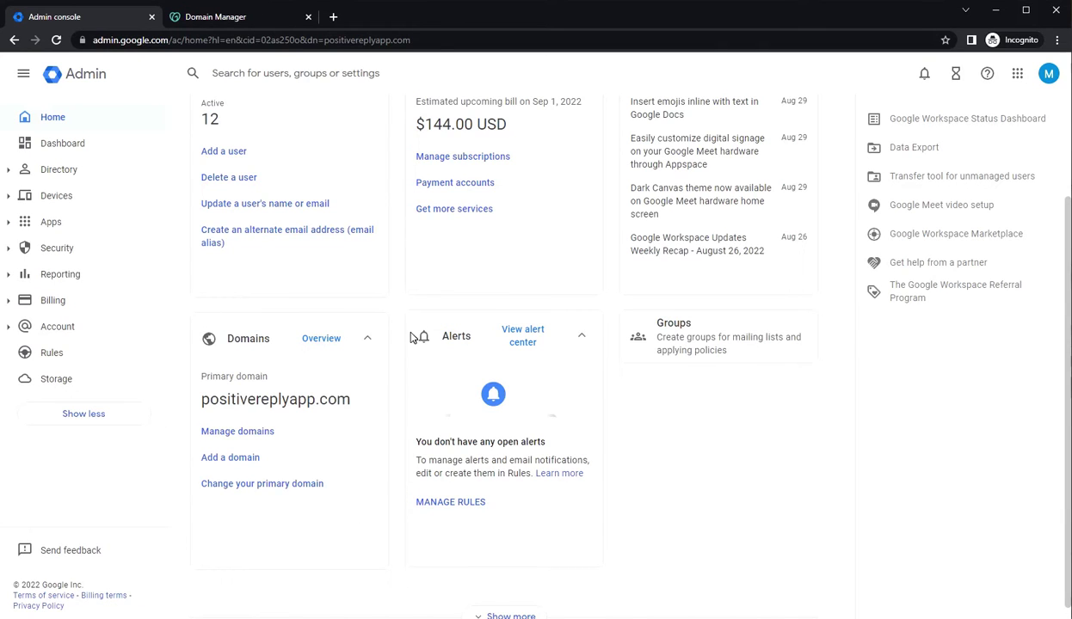
pyautogui.click(52, 330)
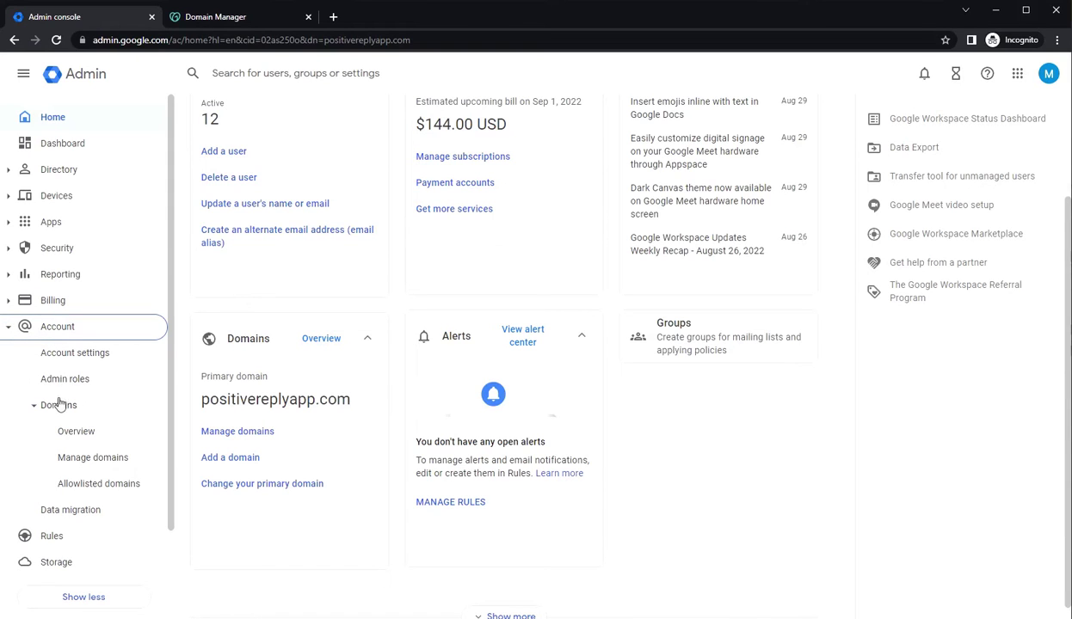
pyautogui.click(80, 463)
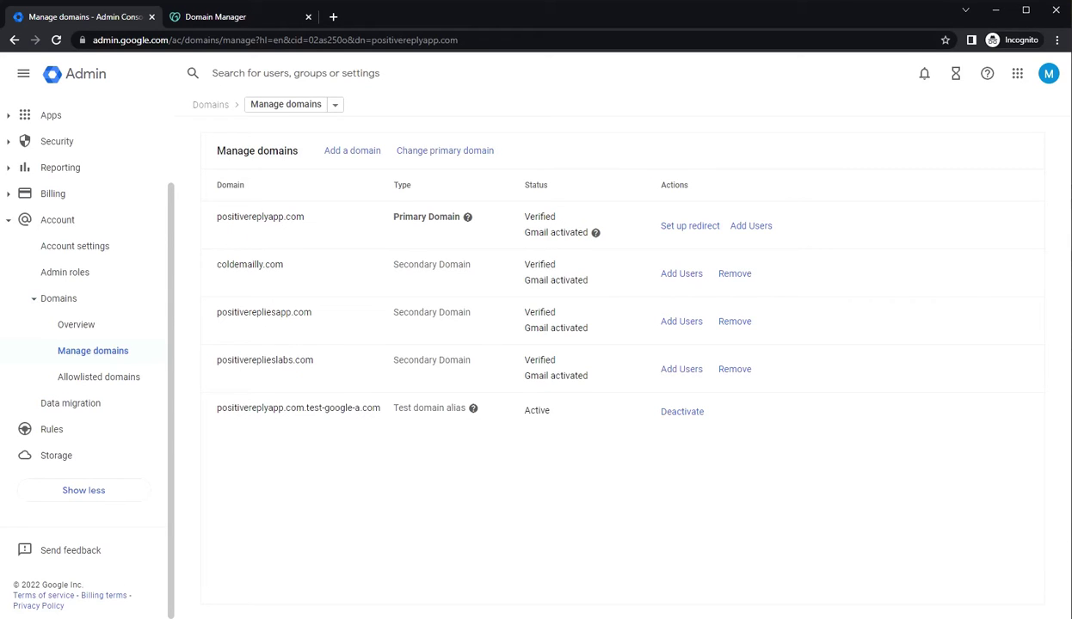
# Highlight the primary domain's 'Gmail activated' status and switch to GoDaddy's Domain Manager
pyautogui.moveTo(590, 234); pyautogui.dragTo(520, 236)
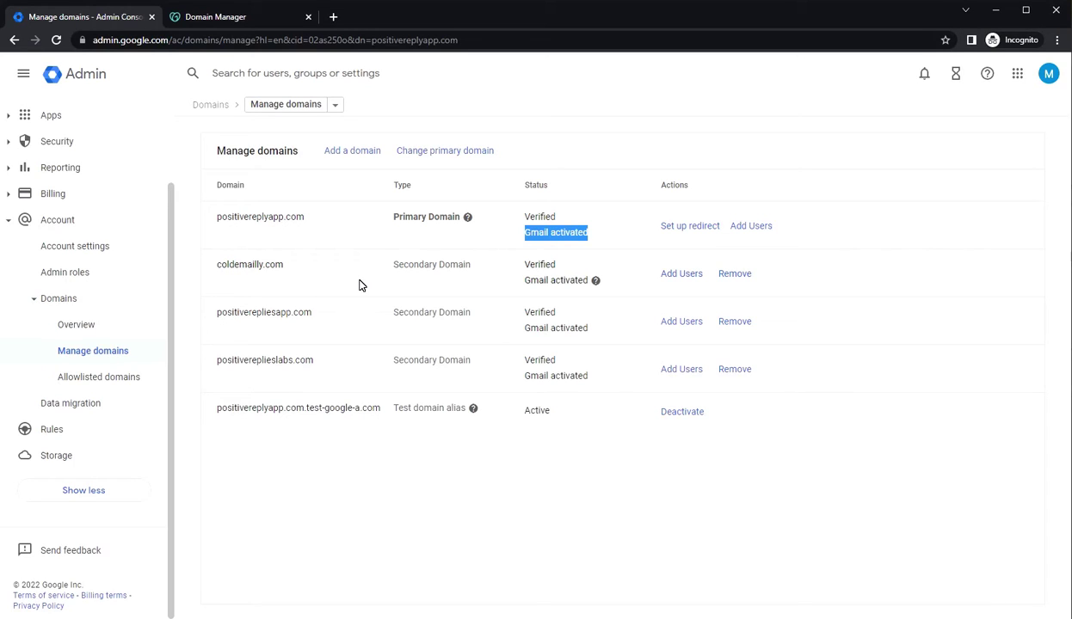
pyautogui.click(200, 18)
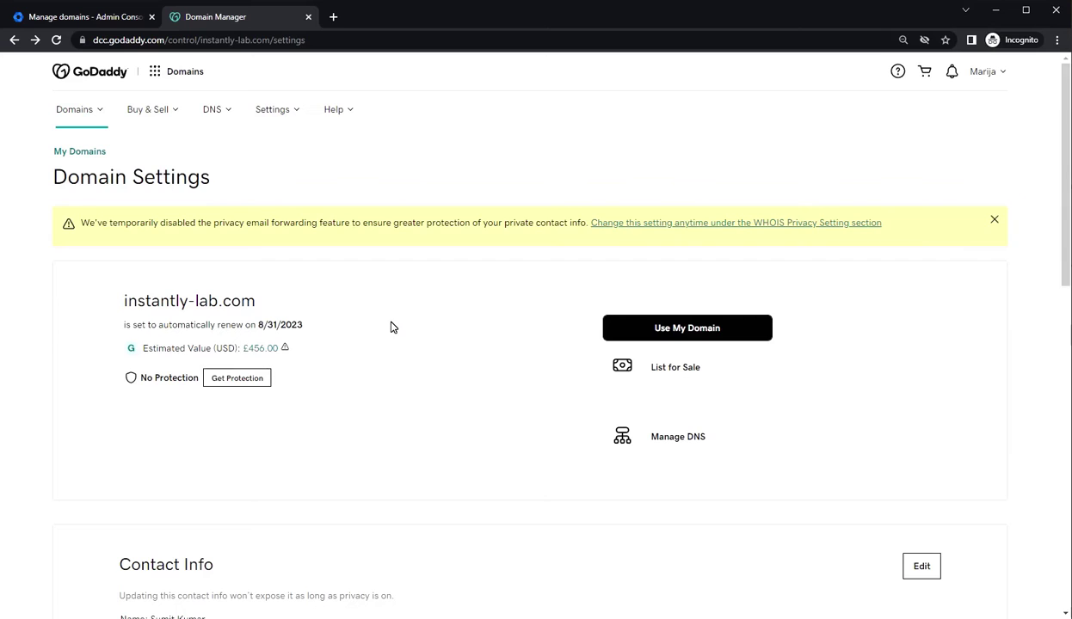
# Open instantly-lab.com's DNS records and review its A, NS, CNAME and SOA entries
pyautogui.click(690, 448)
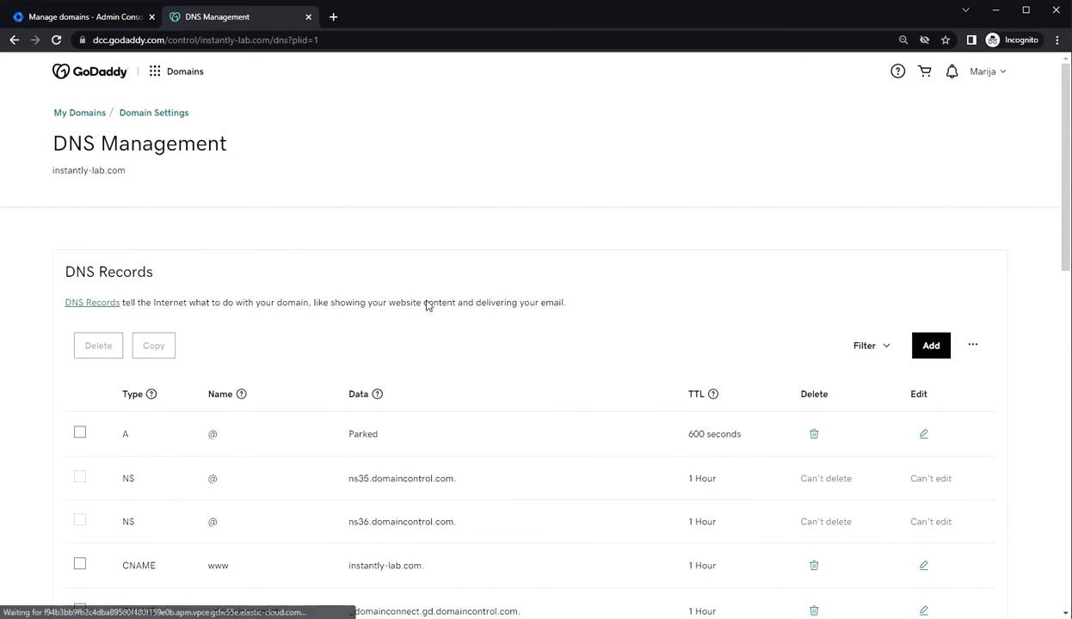
pyautogui.scroll(-3, 486, 268)
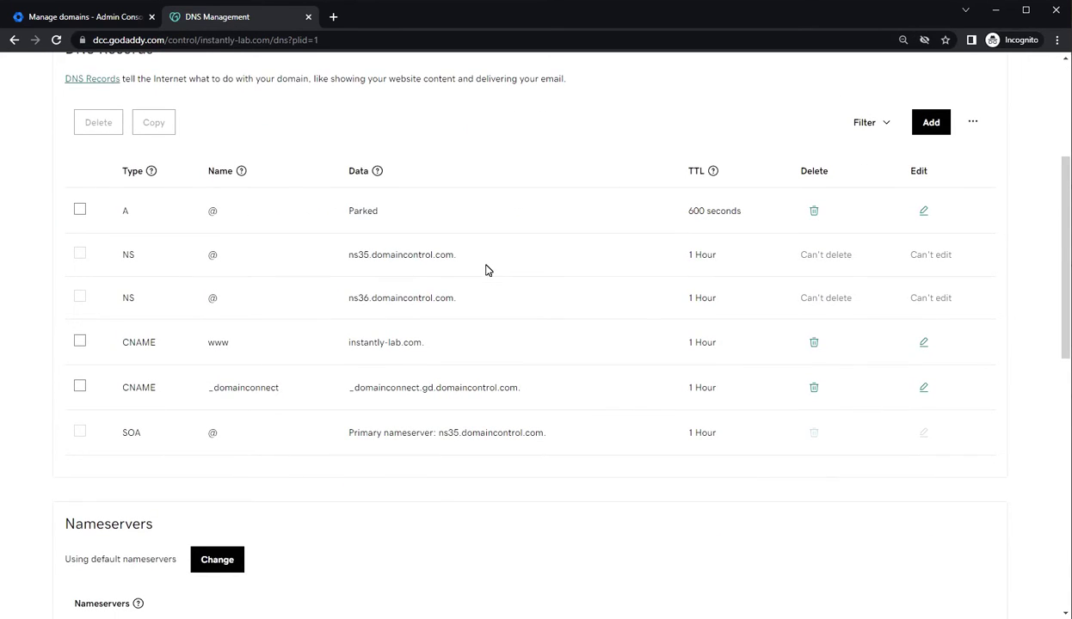
pyautogui.scroll(2, 486, 270)
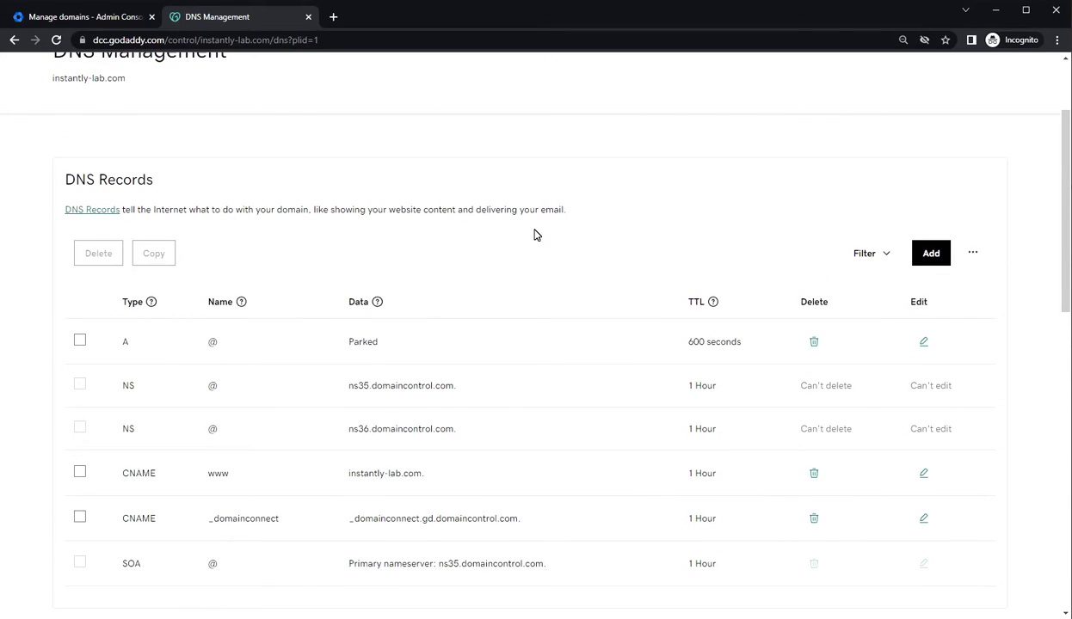
pyautogui.scroll(2, 534, 234)
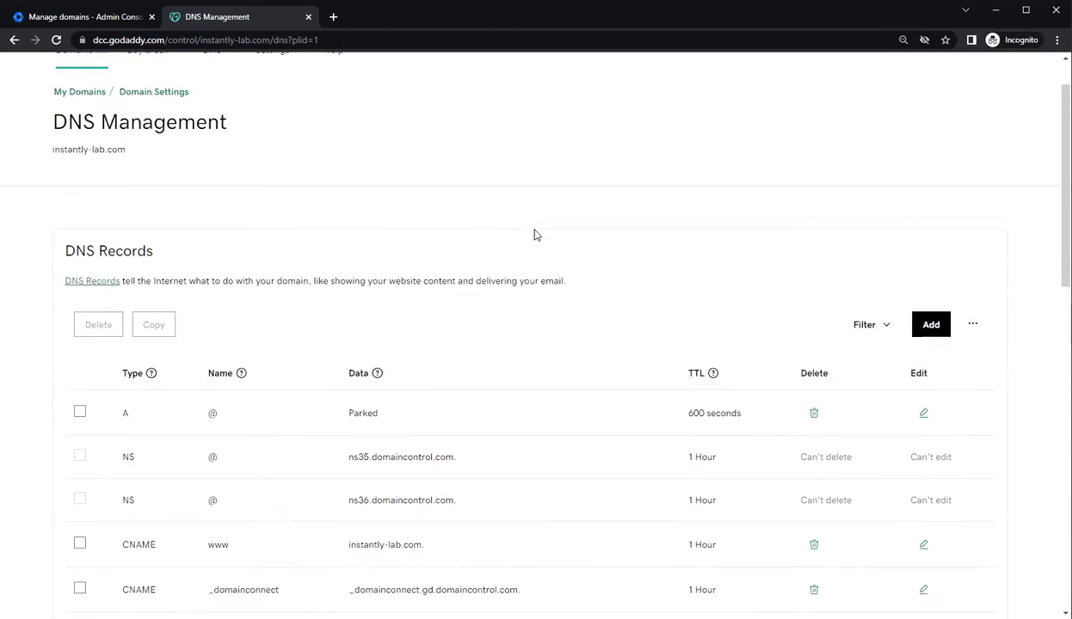
pyautogui.moveTo(129, 209); pyautogui.dragTo(52, 210)
pyautogui.hotkey('ctrl', 'c')
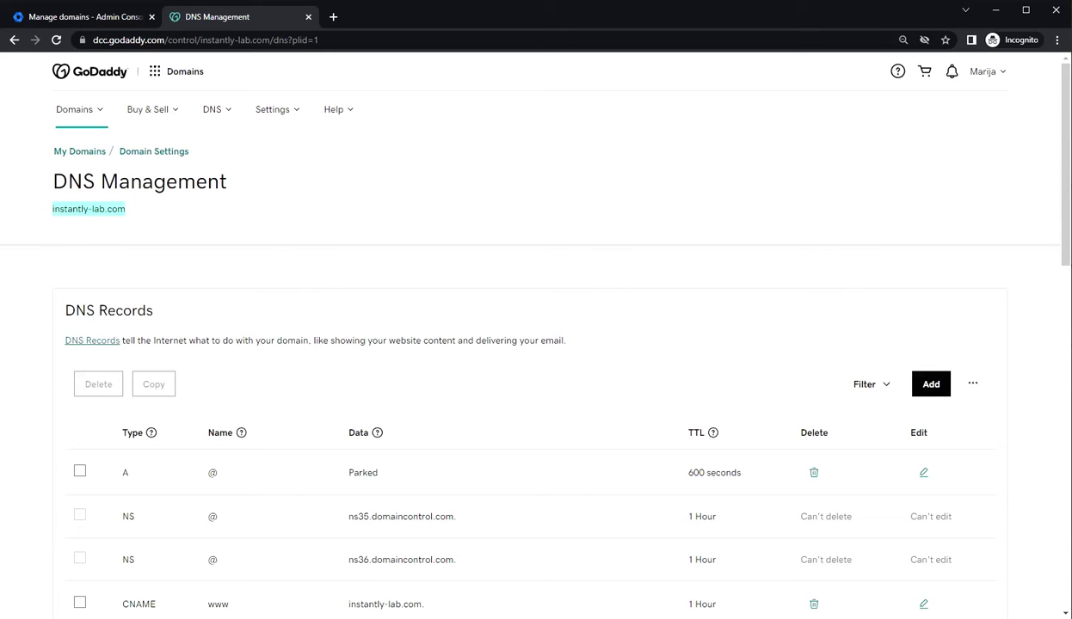
# Add instantly-lab.com as a secondary domain and start its ownership verification
pyautogui.click(49, 16)
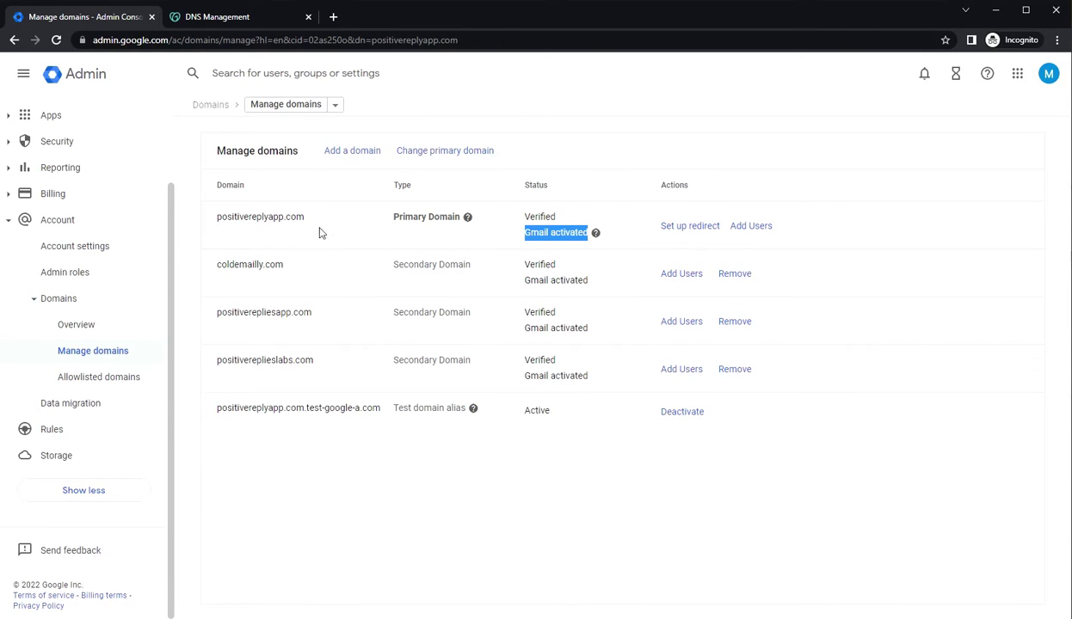
pyautogui.click(358, 154)
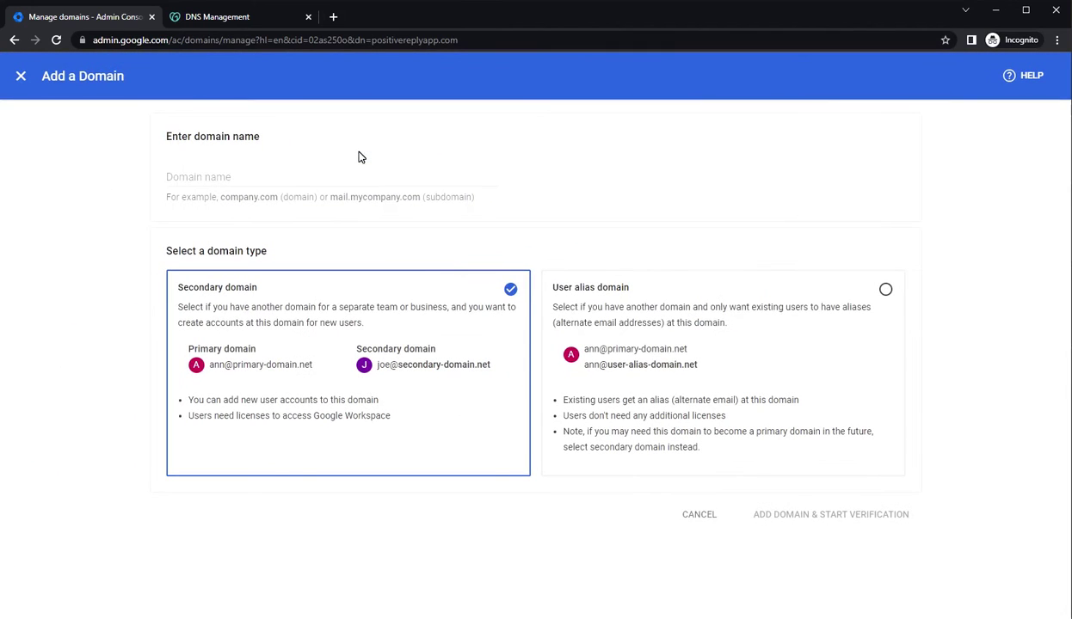
pyautogui.click(232, 168)
pyautogui.write('www.')
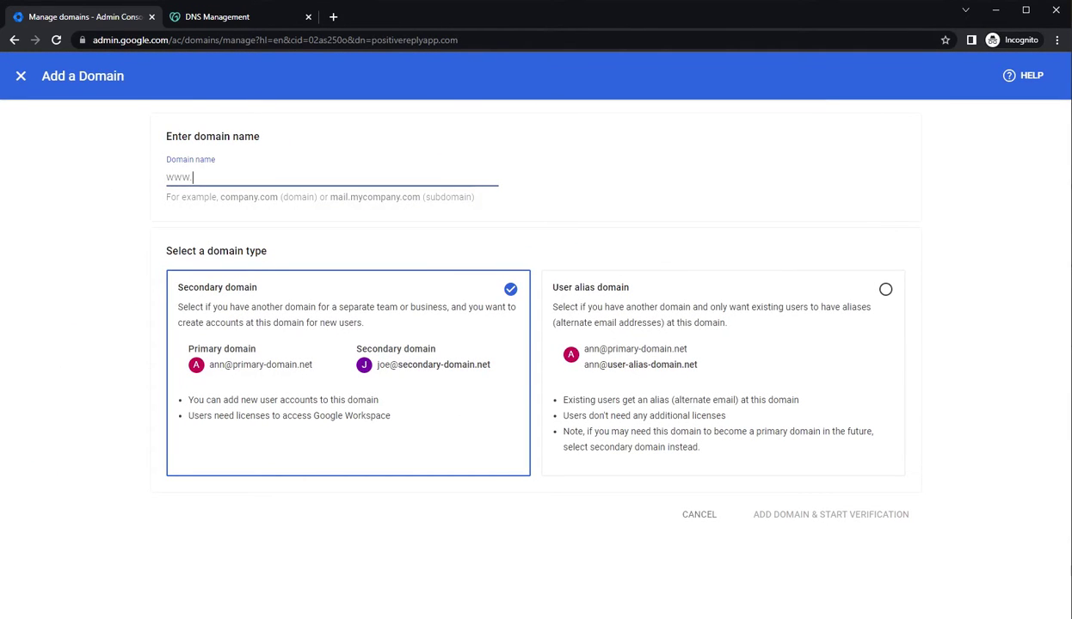
pyautogui.hotkey('ctrl', 'v')
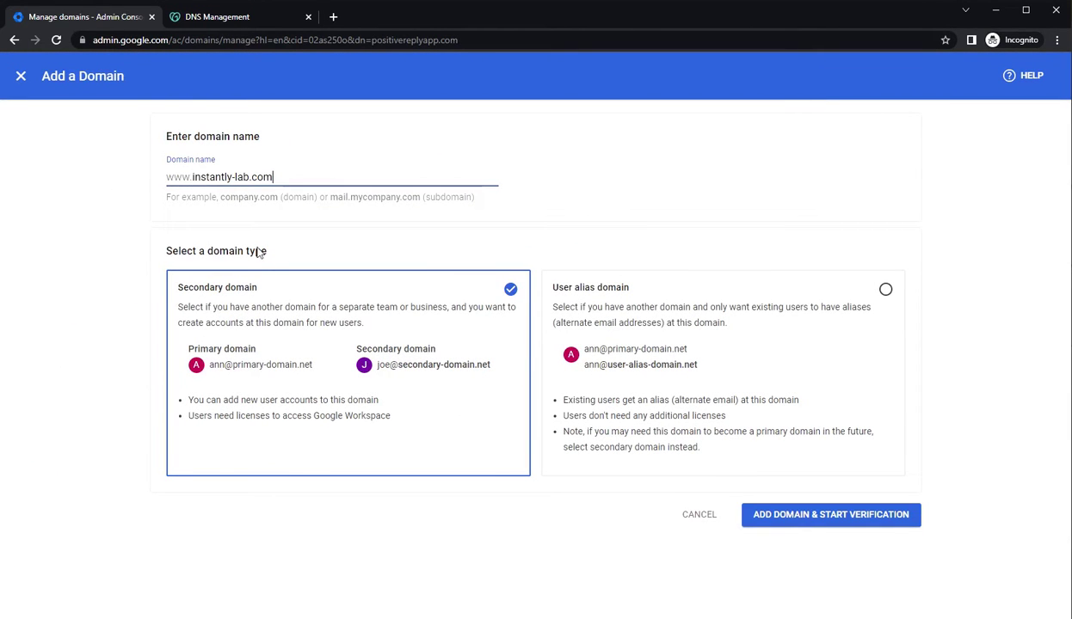
pyautogui.click(258, 308)
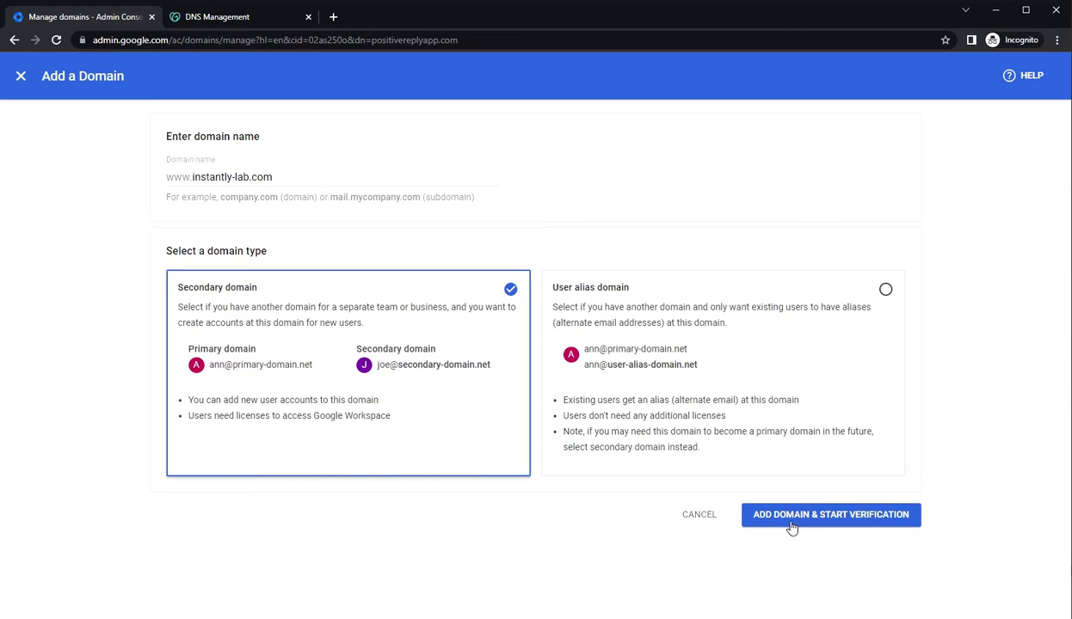
pyautogui.click(837, 524)
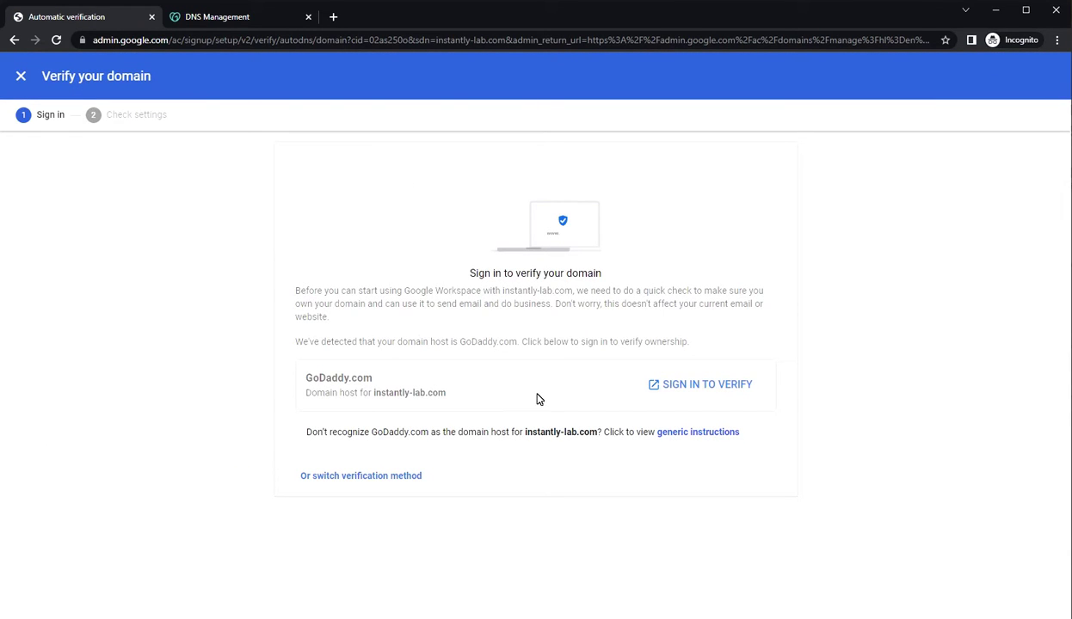
# Verify instantly-lab.com by connecting through GoDaddy, then begin Gmail activation for it
pyautogui.click(700, 386)
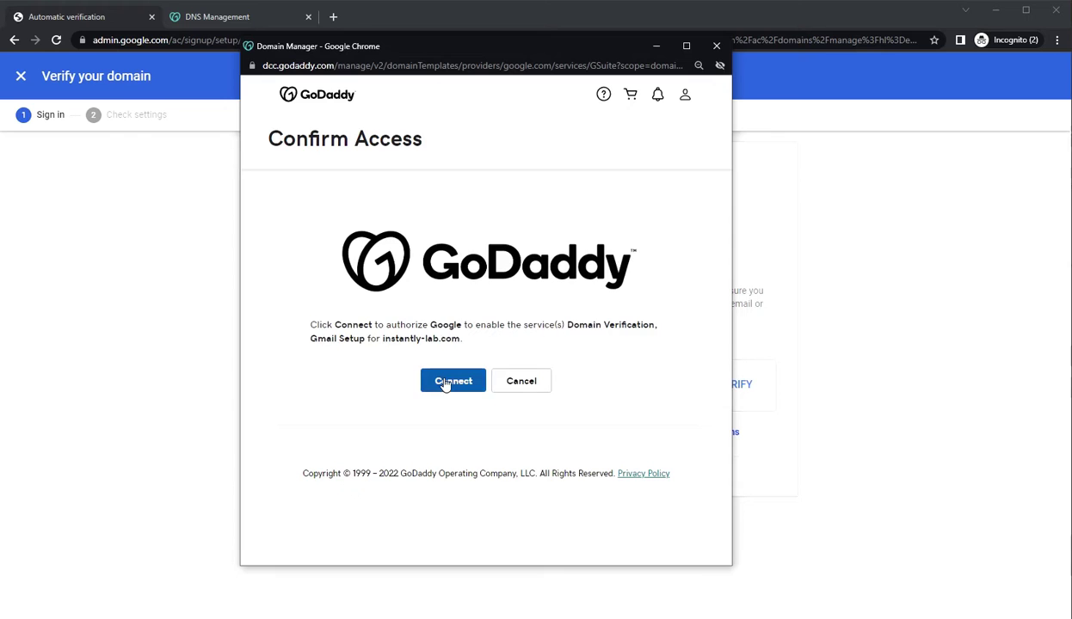
pyautogui.click(444, 384)
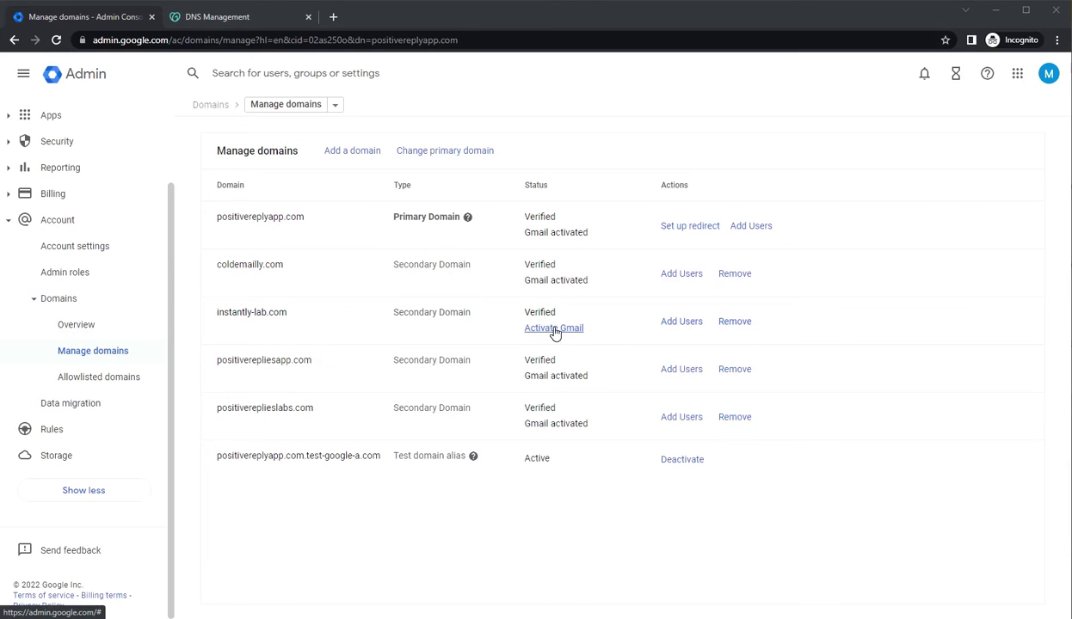
pyautogui.click(555, 331)
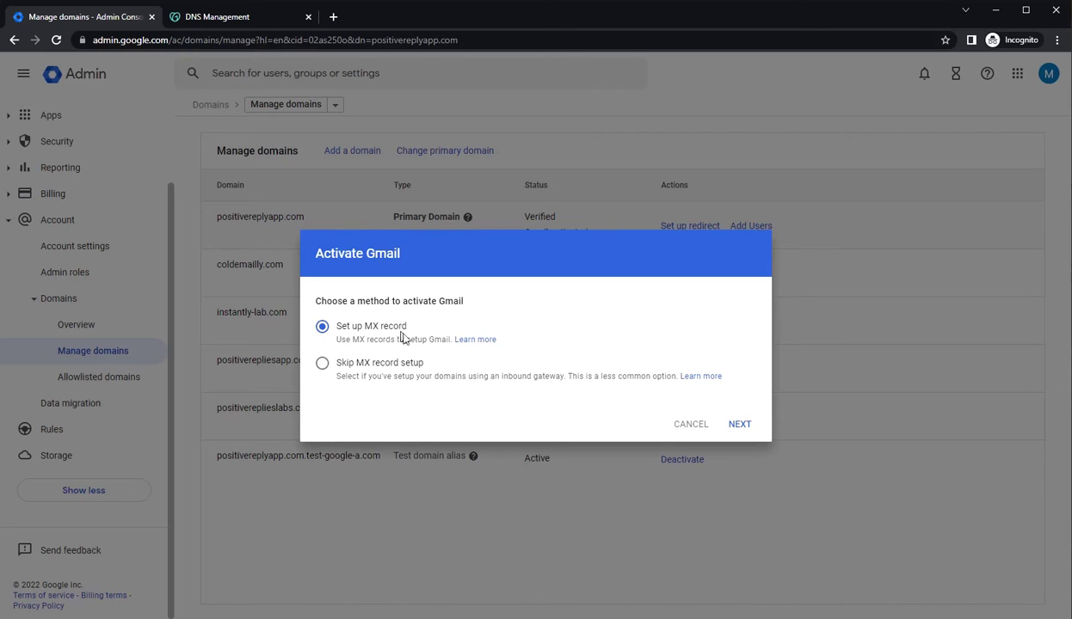
# Confirm Gmail activation for instantly-lab.com using the MX record setup
pyautogui.click(738, 424)
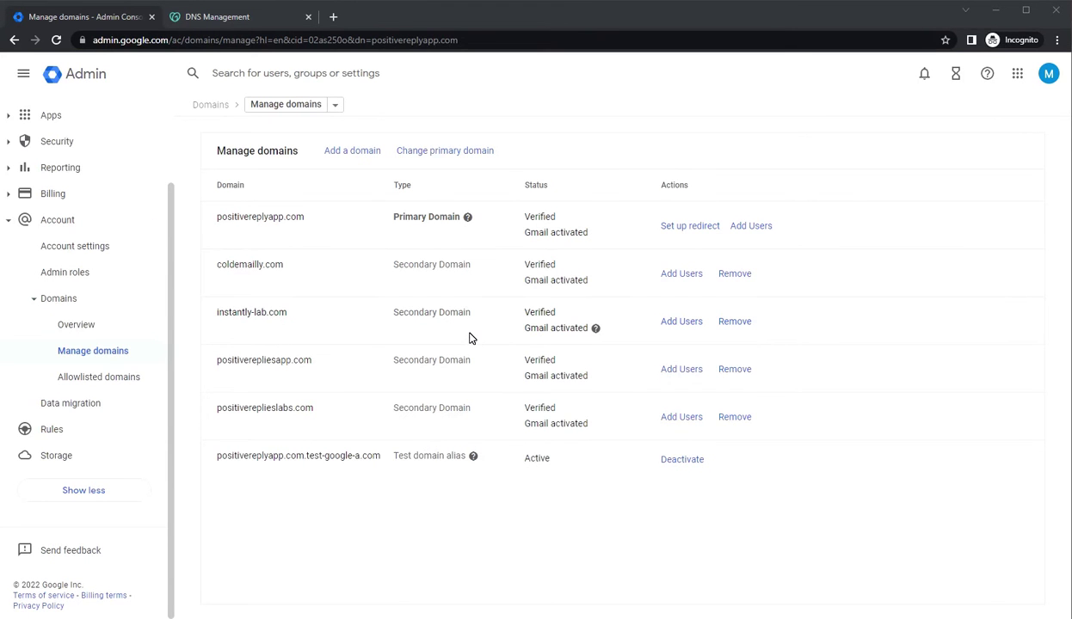
pyautogui.click(198, 19)
# Reload instantly-lab.com's DNS records and show 50 records per page
pyautogui.click(56, 39)
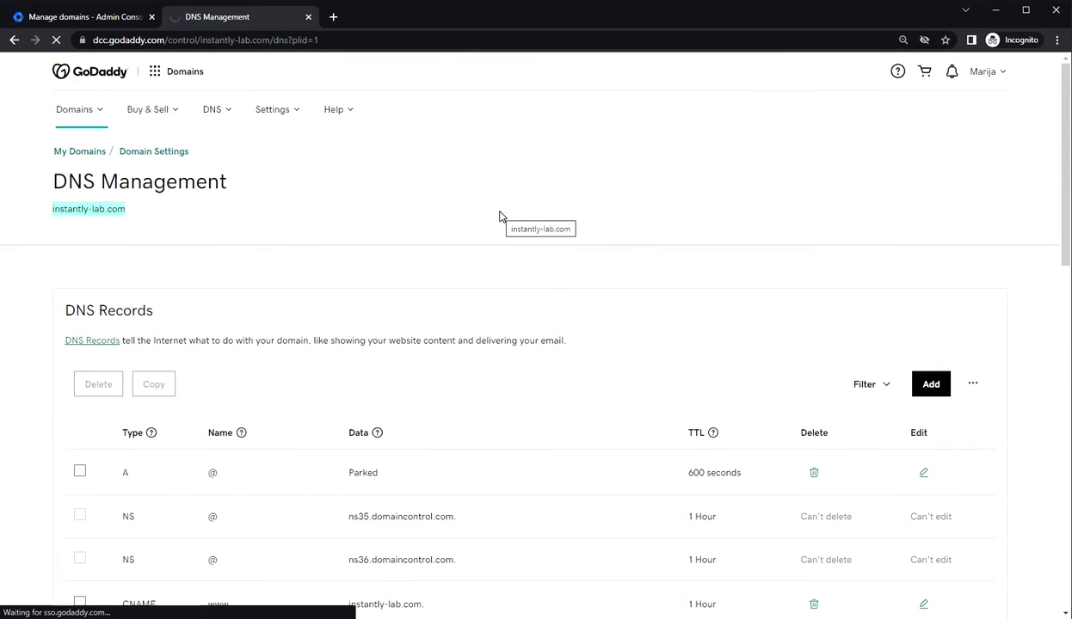
pyautogui.scroll(-4, 419, 339)
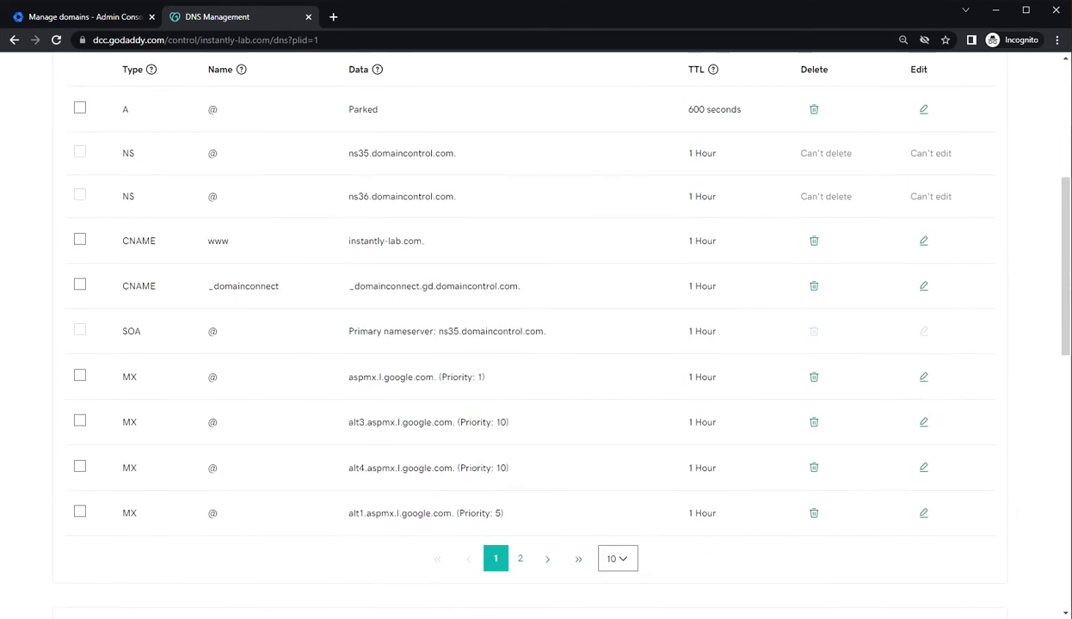
pyautogui.scroll(-1, 432, 375)
pyautogui.click(618, 491)
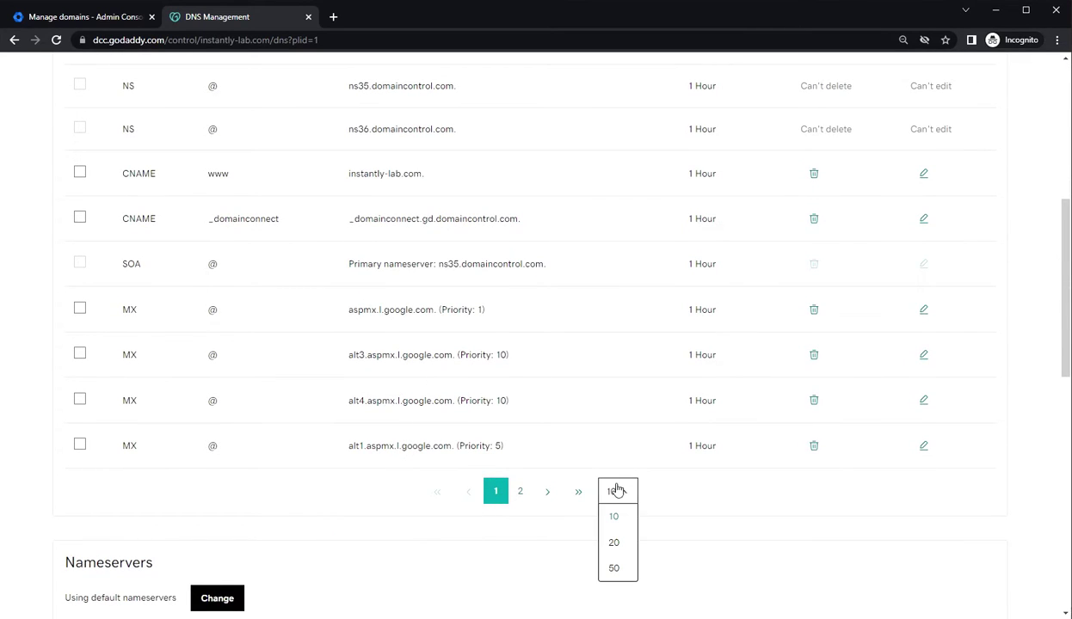
pyautogui.click(617, 565)
# Review the new Google MX records and the v=spf1 SPF TXT entry
pyautogui.scroll(-5, 531, 466)
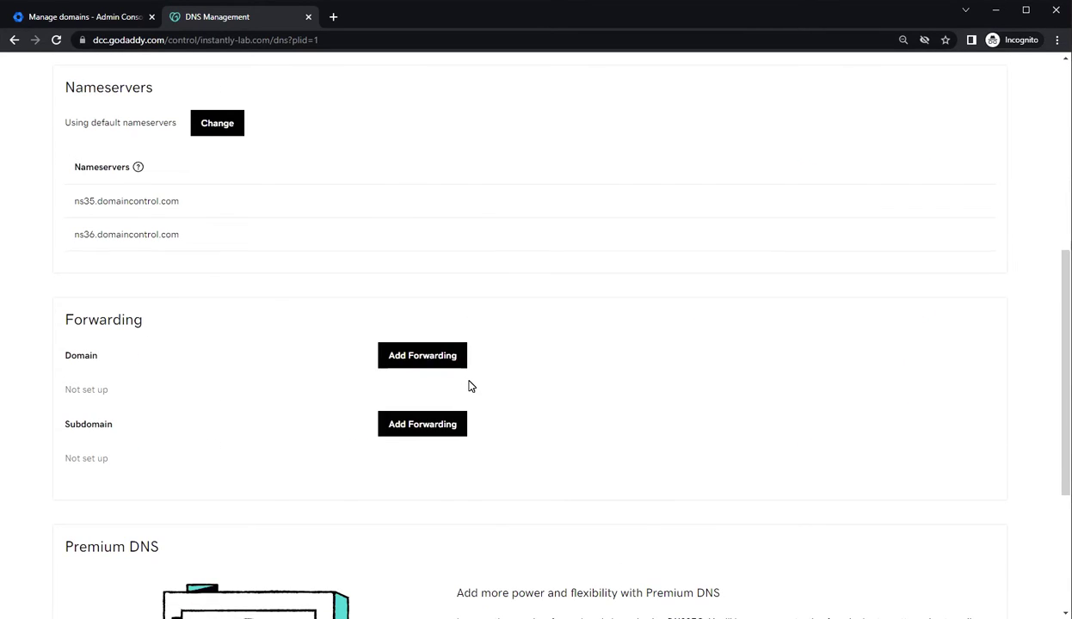
pyautogui.scroll(5, 471, 386)
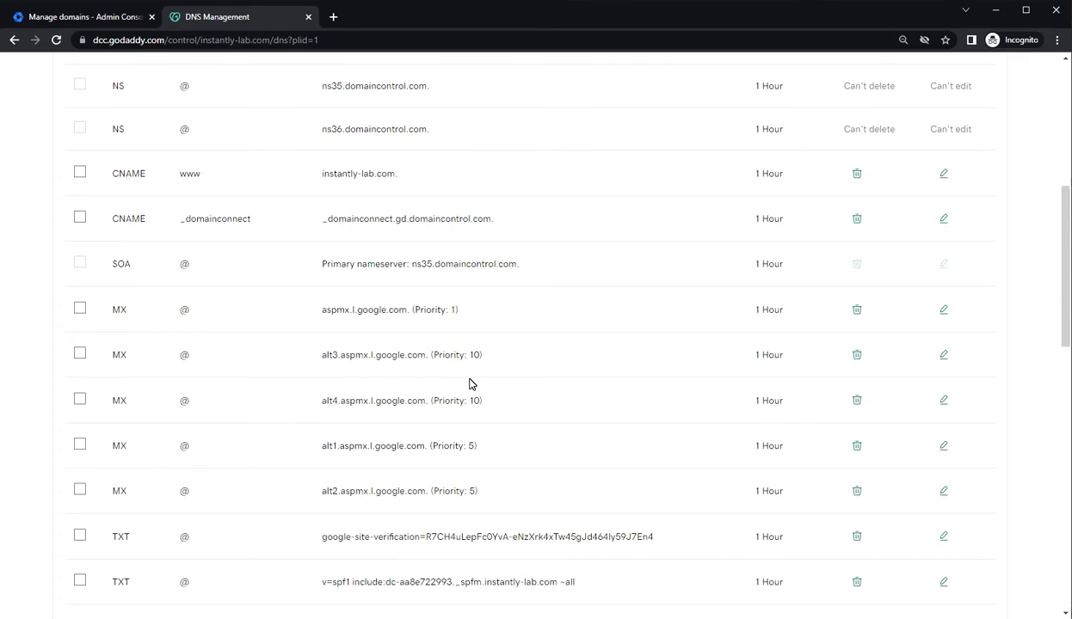
pyautogui.scroll(-1, 471, 385)
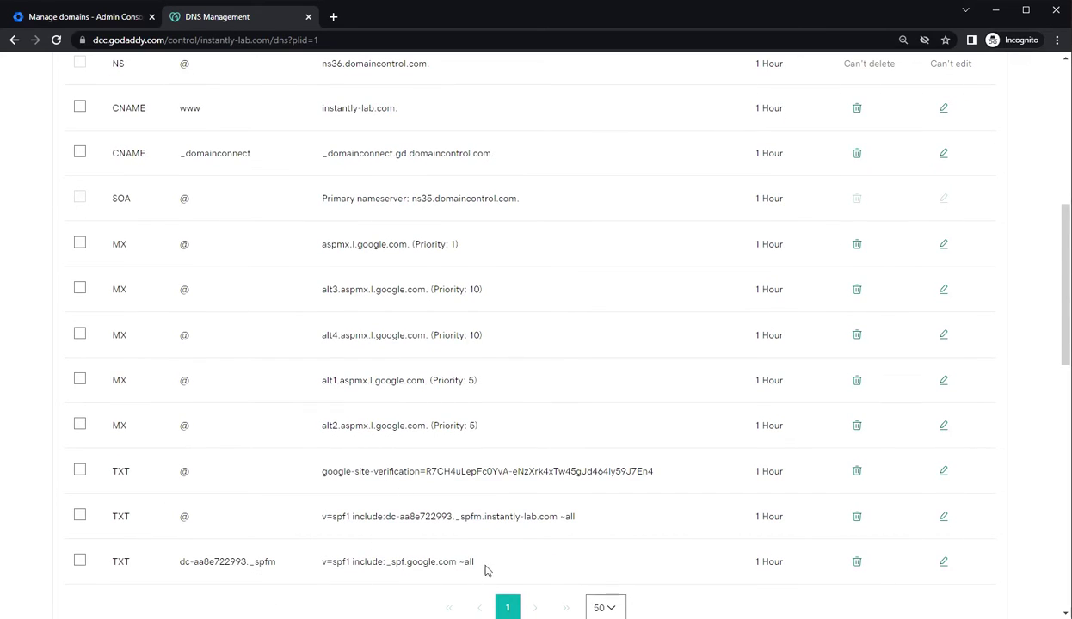
pyautogui.doubleClick(337, 562)
pyautogui.scroll(2, 385, 453)
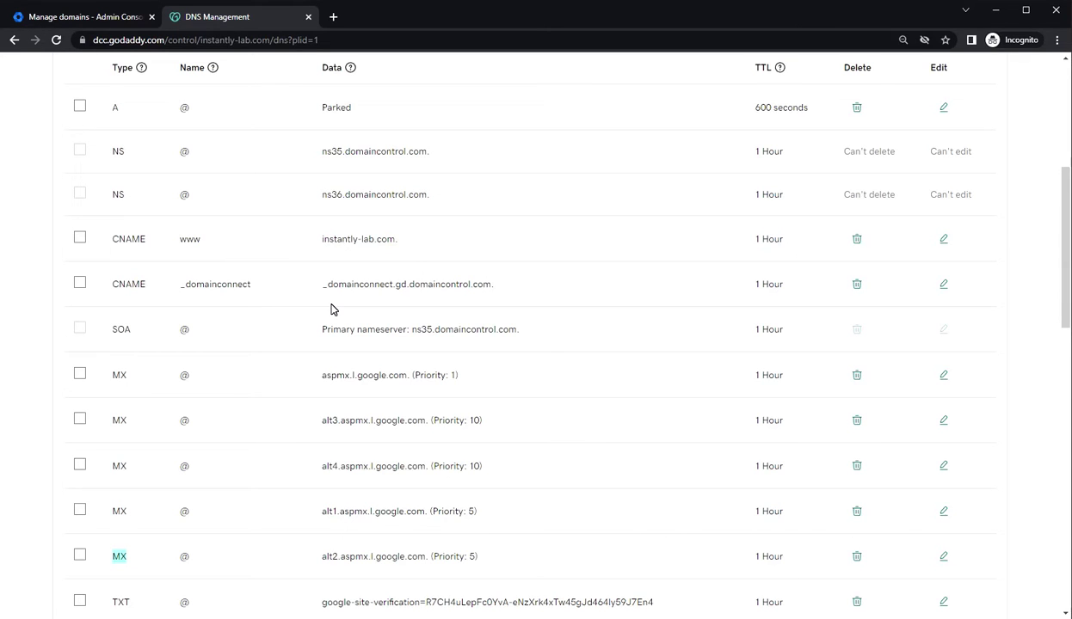
pyautogui.click(51, 17)
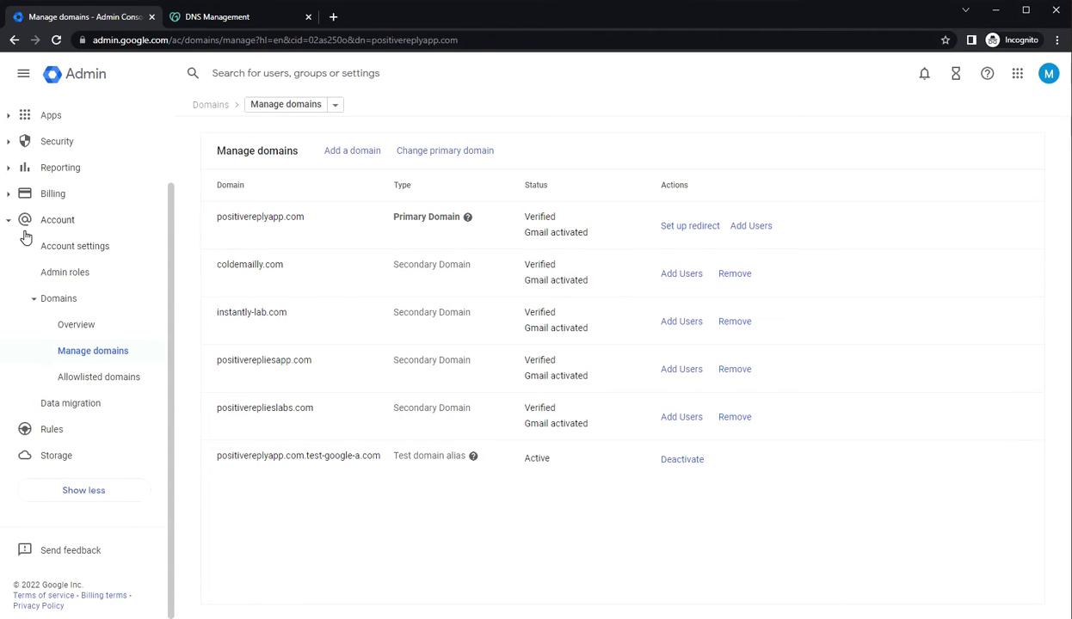
# In Gmail's Authenticate email settings, select instantly-lab.com as the DKIM domain
pyautogui.click(41, 115)
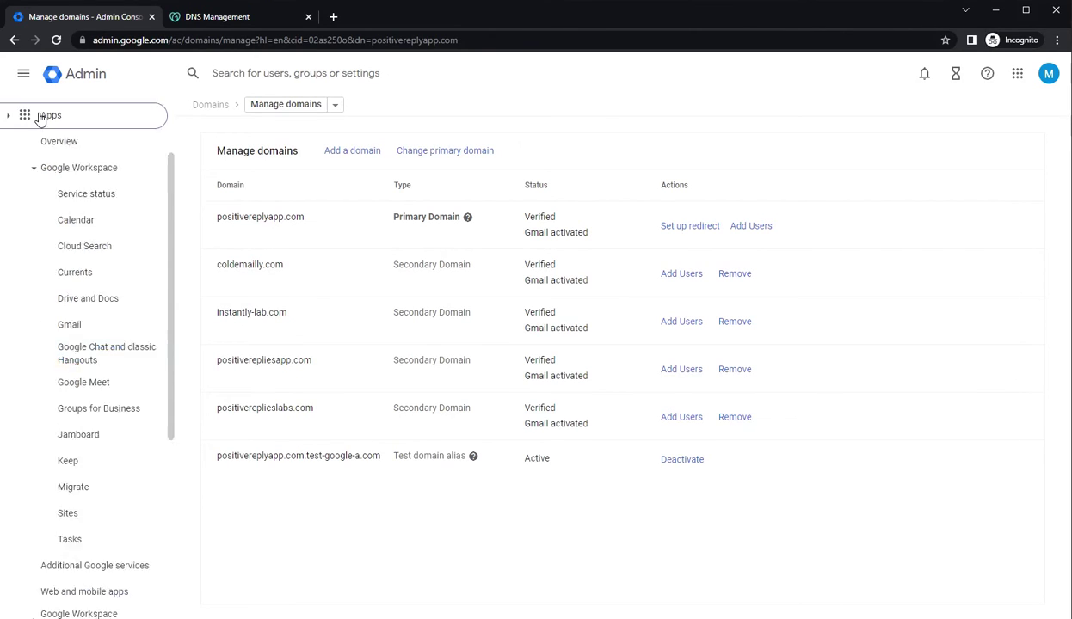
pyautogui.click(72, 325)
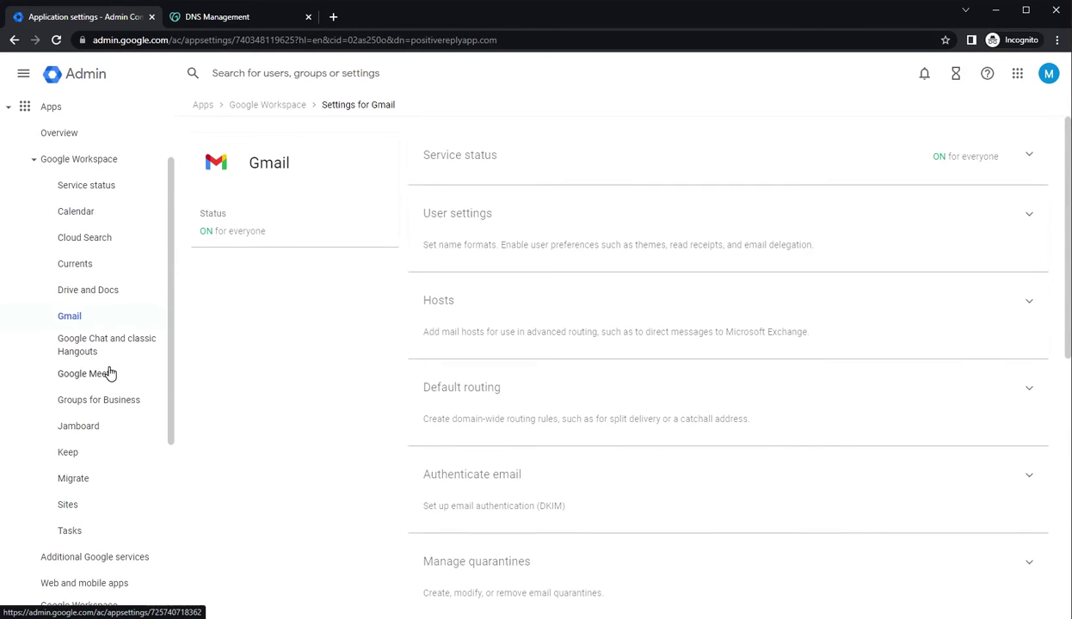
pyautogui.click(602, 508)
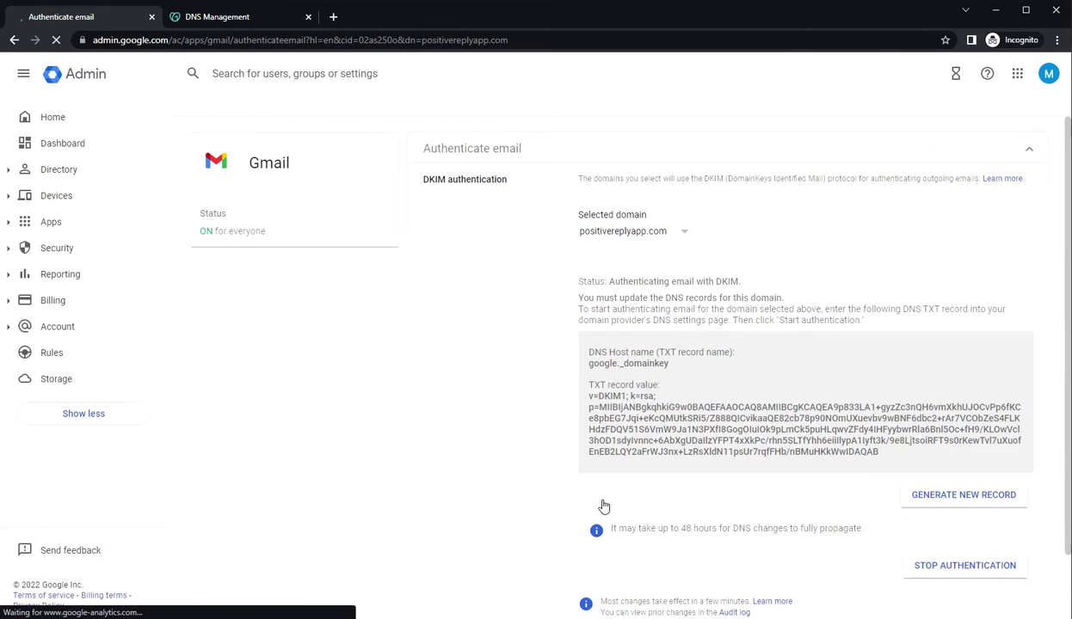
pyautogui.click(615, 234)
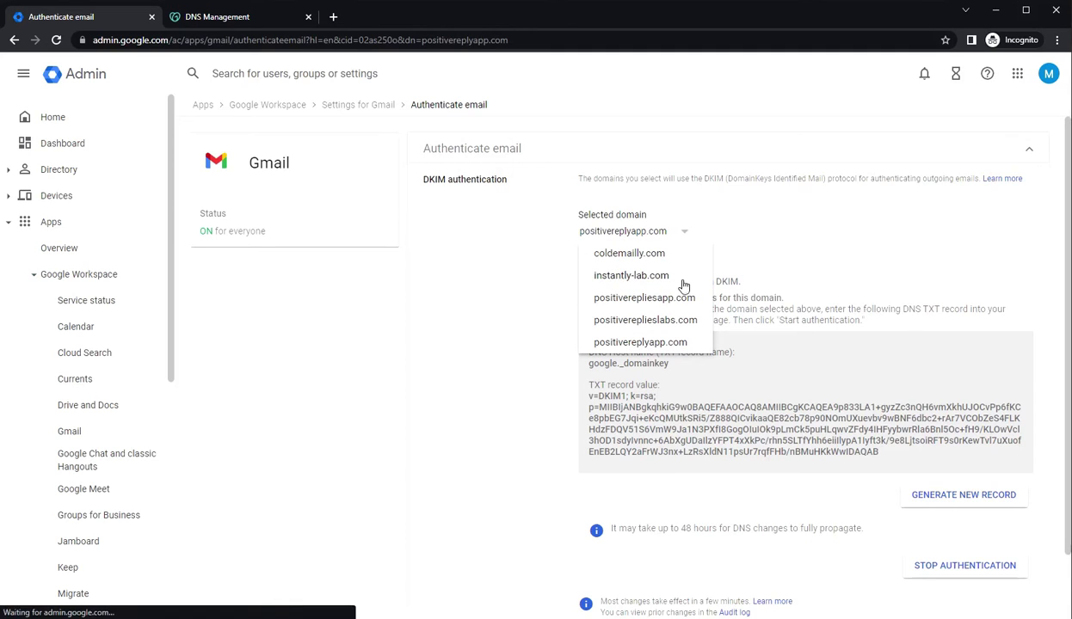
pyautogui.click(632, 275)
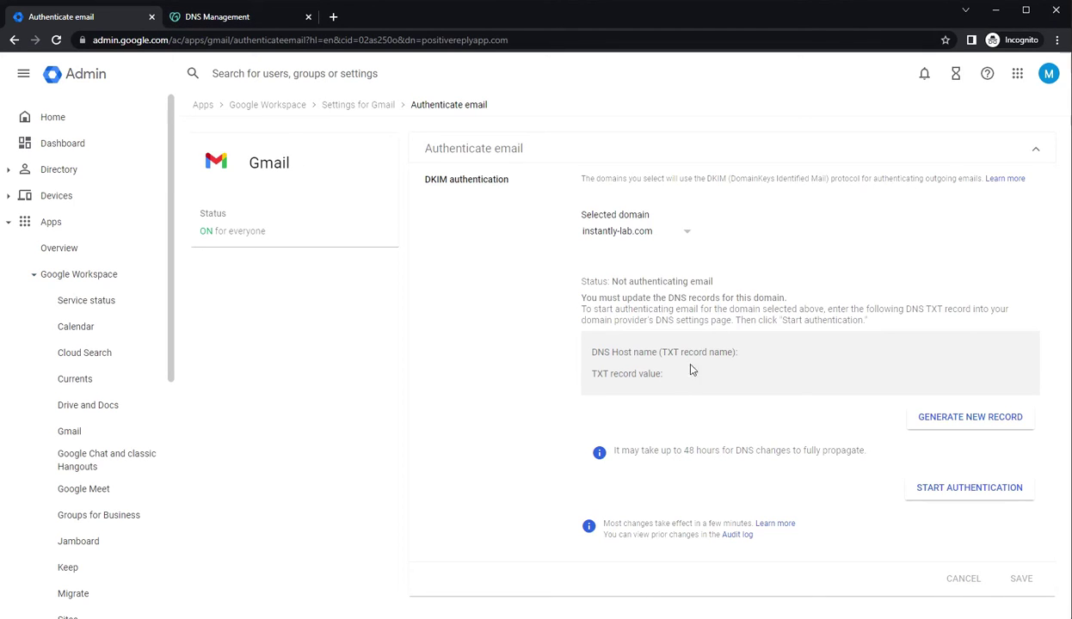
# Generate a new 2048-bit DKIM record with the google prefix
pyautogui.click(985, 422)
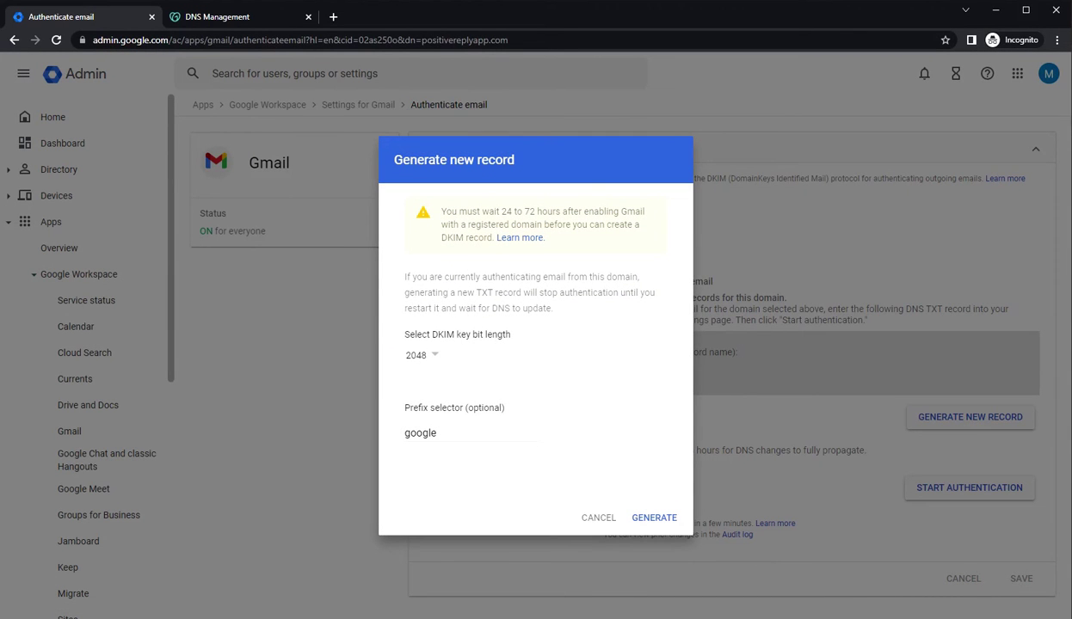
pyautogui.click(421, 355)
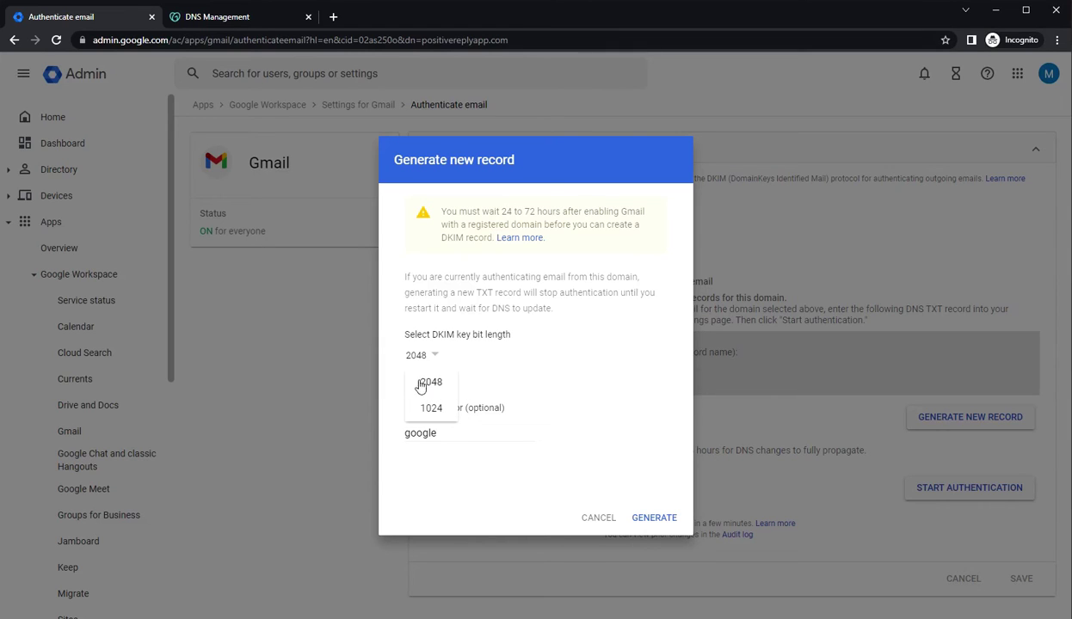
pyautogui.click(427, 385)
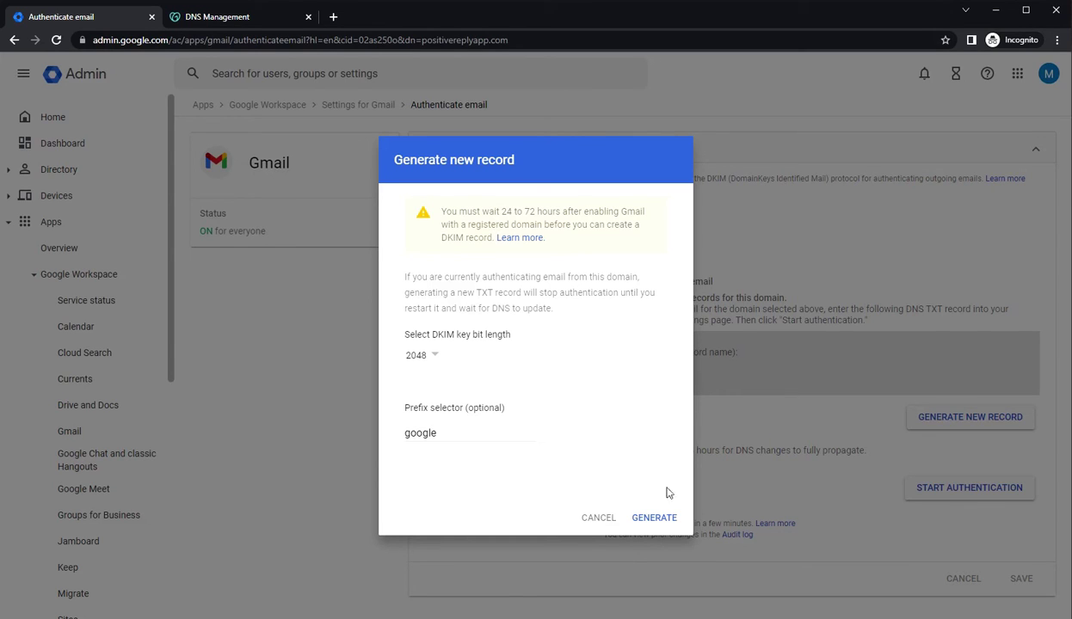
pyautogui.click(655, 518)
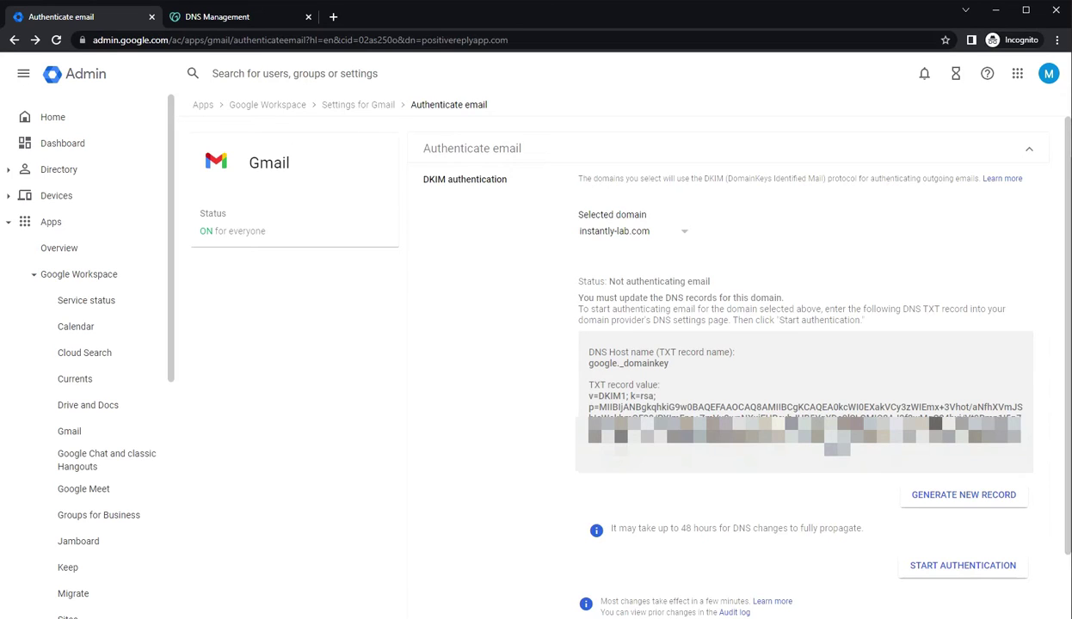
pyautogui.moveTo(658, 353); pyautogui.dragTo(733, 353)
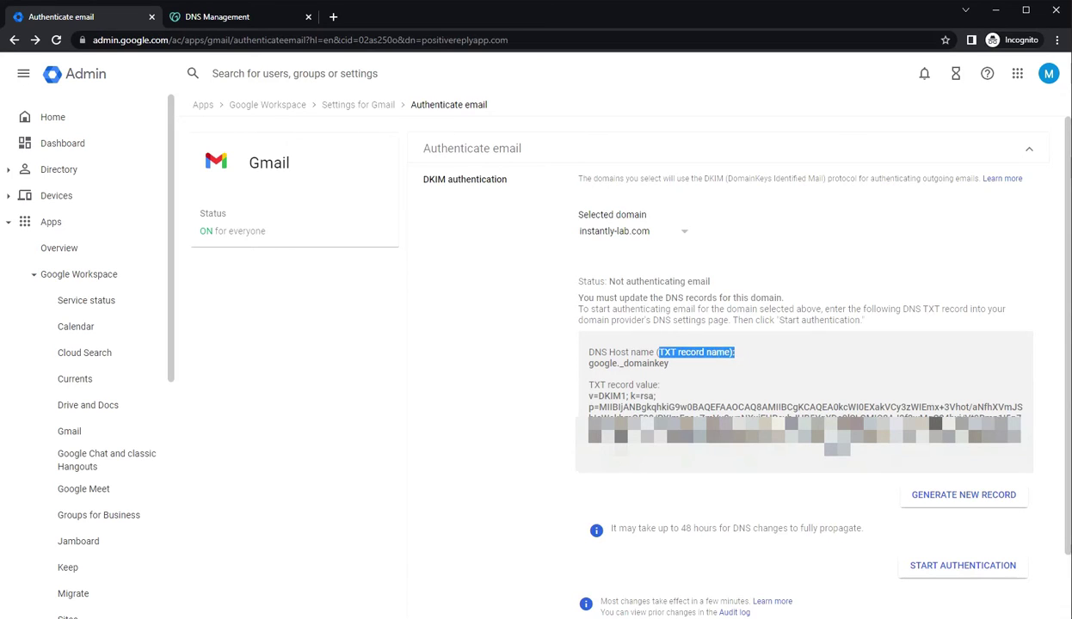
# Start a new TXT record in GoDaddy named google._domainkey
pyautogui.click(216, 17)
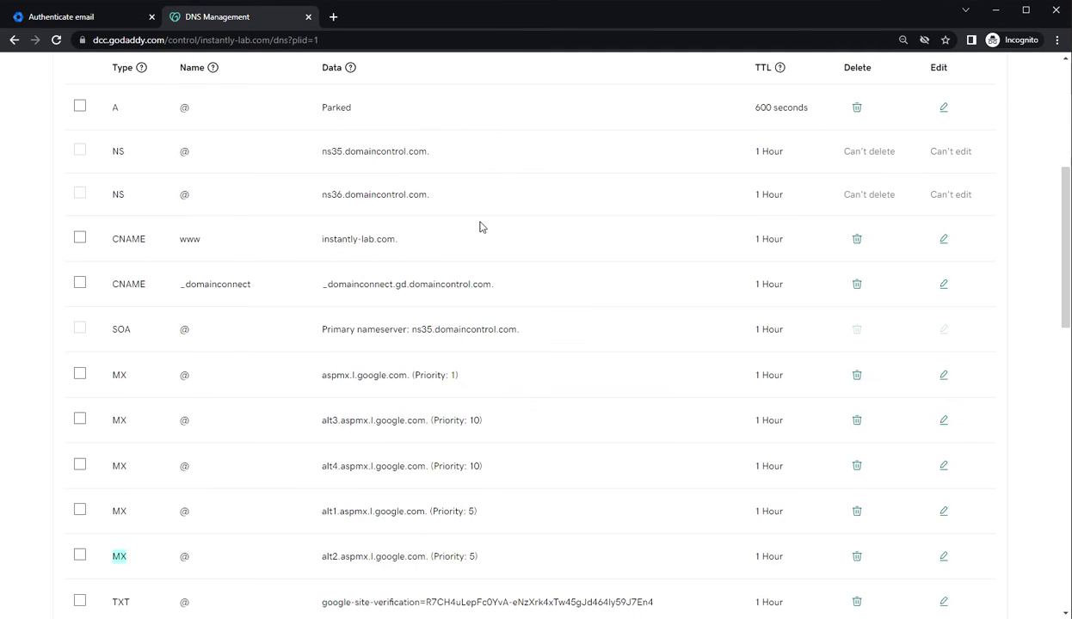
pyautogui.scroll(5, 490, 215)
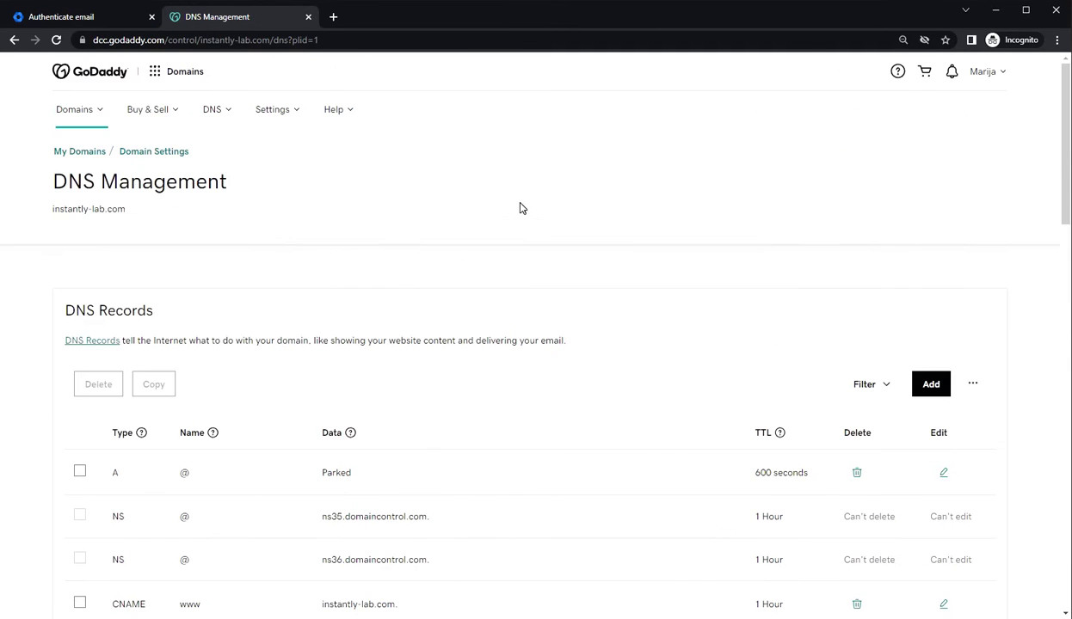
pyautogui.click(930, 386)
pyautogui.click(176, 482)
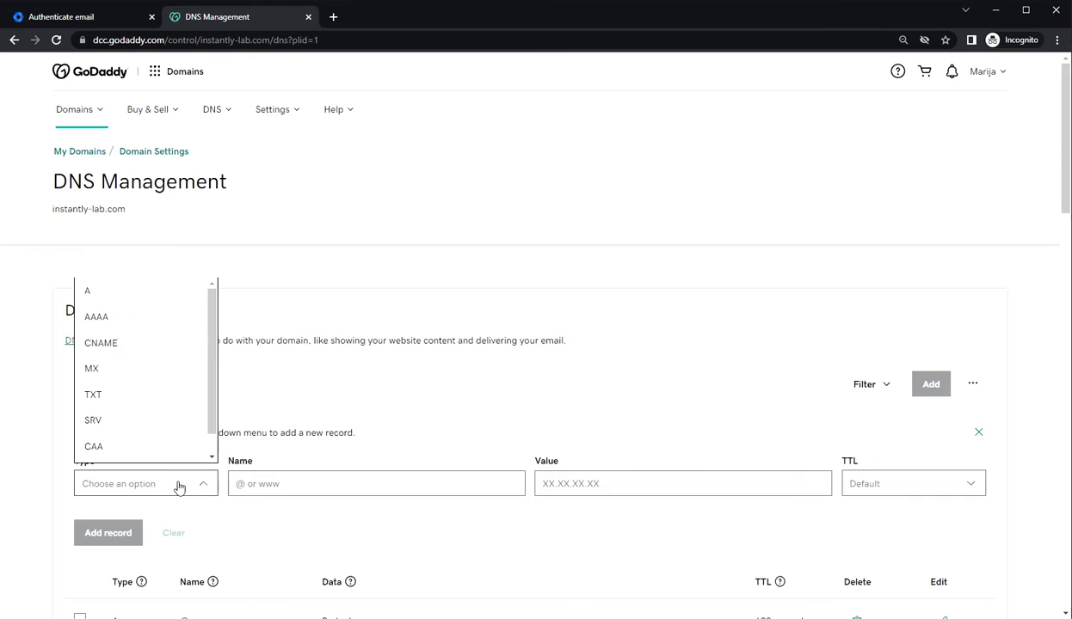
pyautogui.click(93, 394)
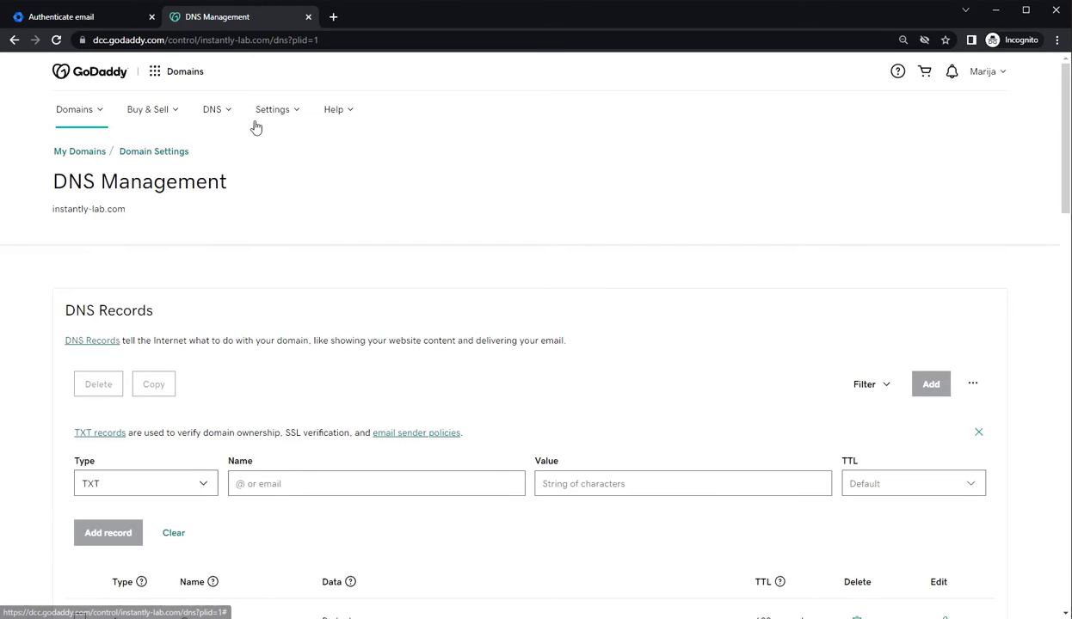
pyautogui.click(51, 17)
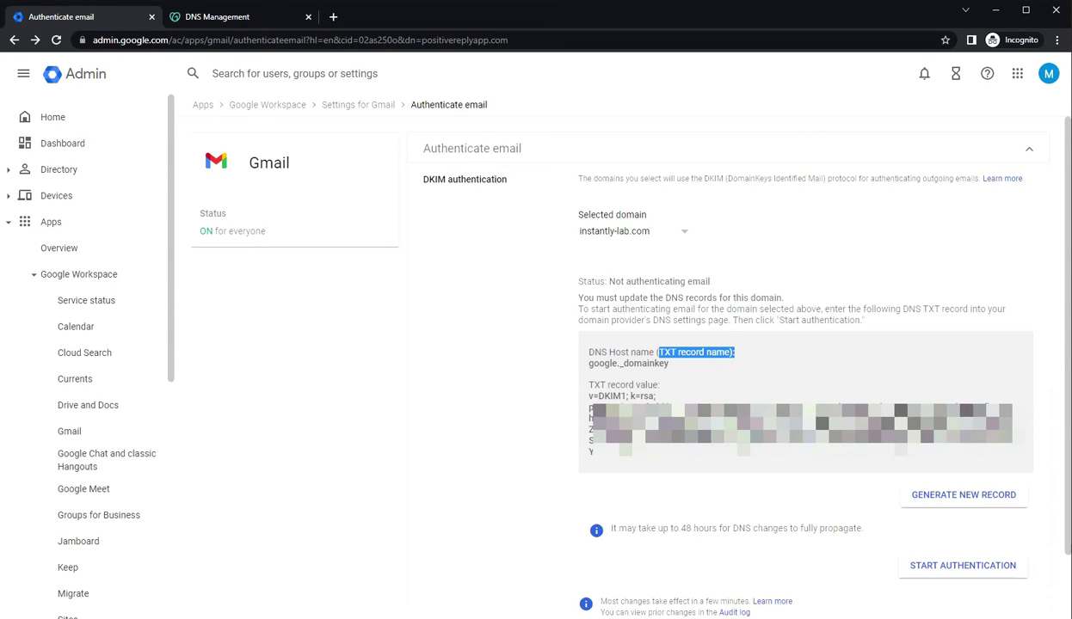
pyautogui.moveTo(588, 363); pyautogui.dragTo(687, 376)
pyautogui.hotkey('ctrl', 'c')
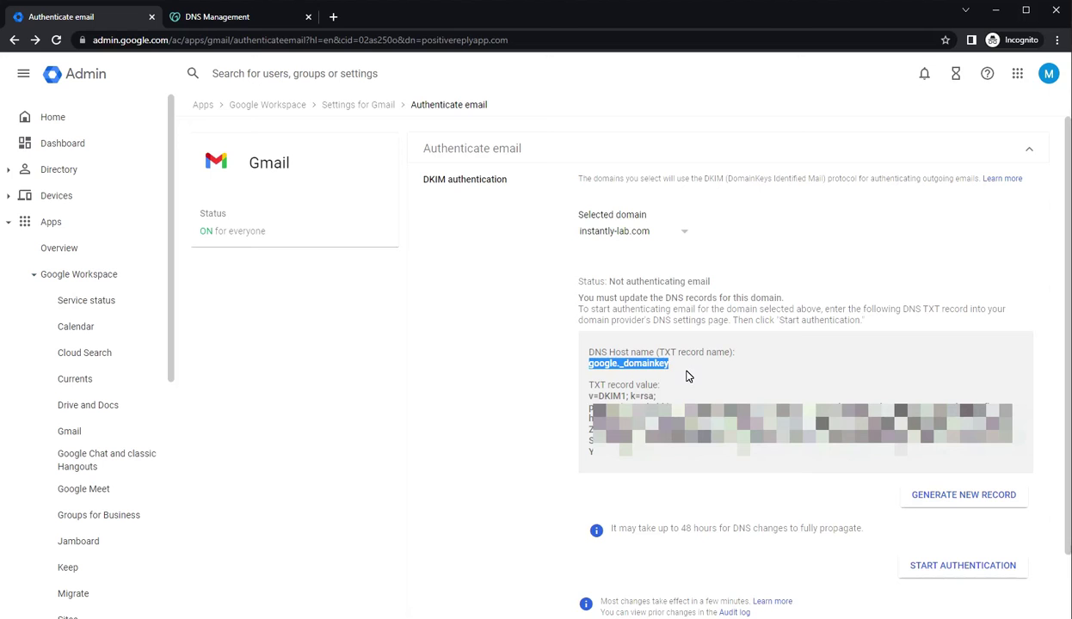
pyautogui.click(285, 15)
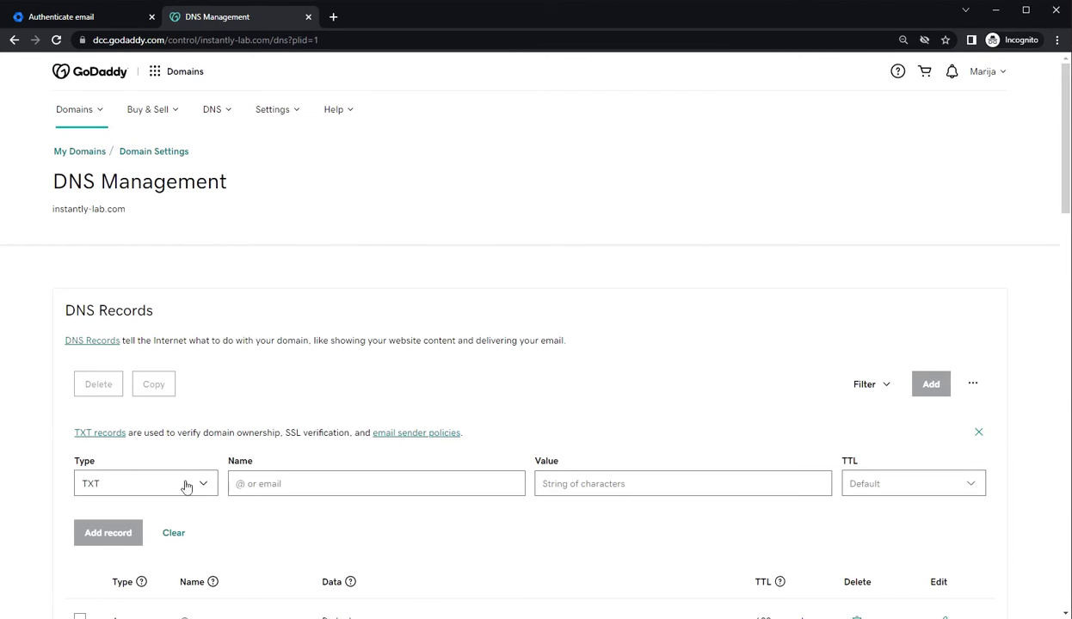
pyautogui.click(232, 481)
pyautogui.hotkey('ctrl', 'v')
# Paste Gmail's DKIM value into the TXT record and save it
pyautogui.click(61, 17)
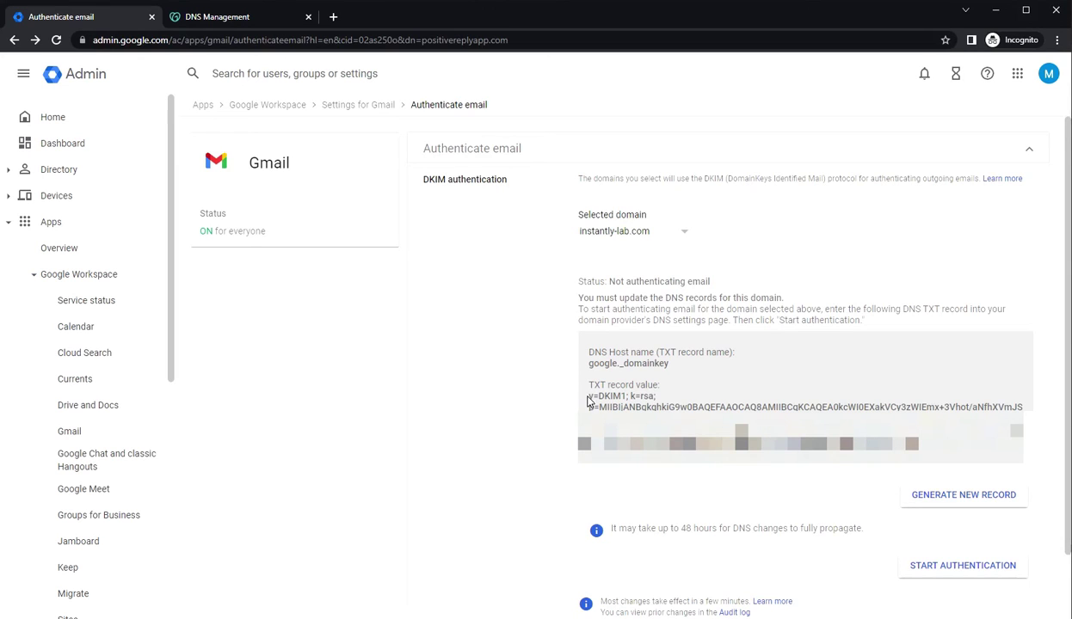
pyautogui.moveTo(588, 396); pyautogui.dragTo(918, 445)
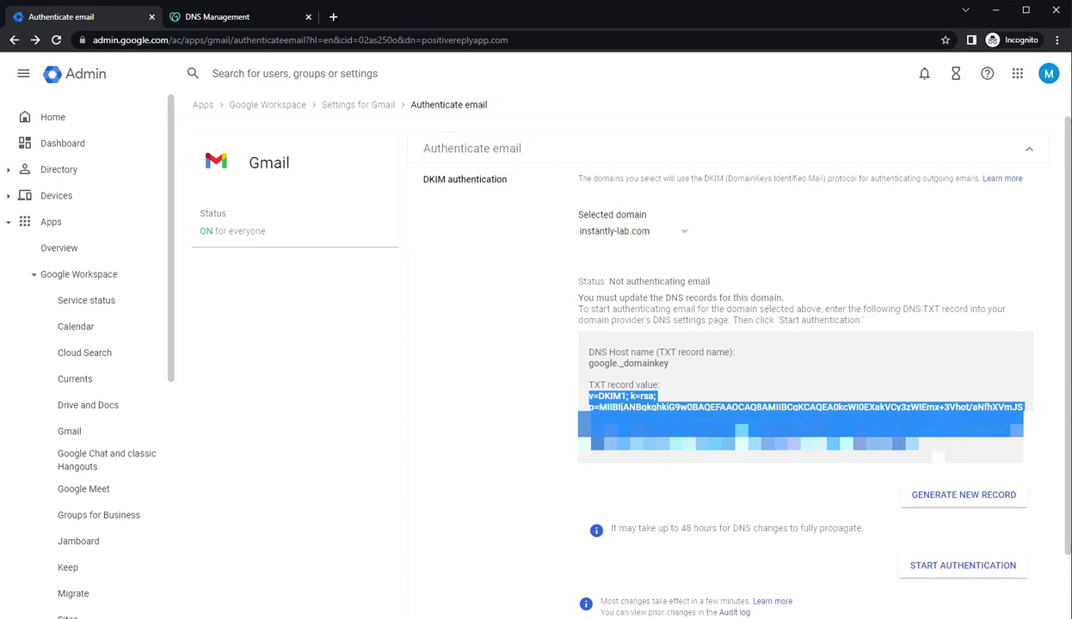
pyautogui.click(198, 17)
pyautogui.click(542, 482)
pyautogui.hotkey('ctrl', 'v')
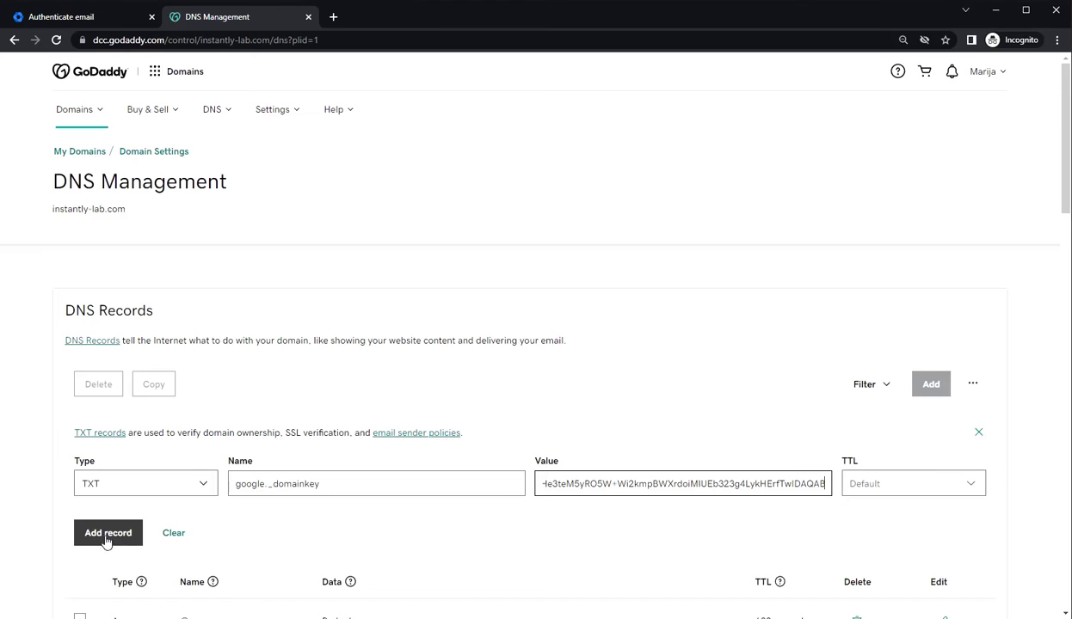
pyautogui.click(103, 538)
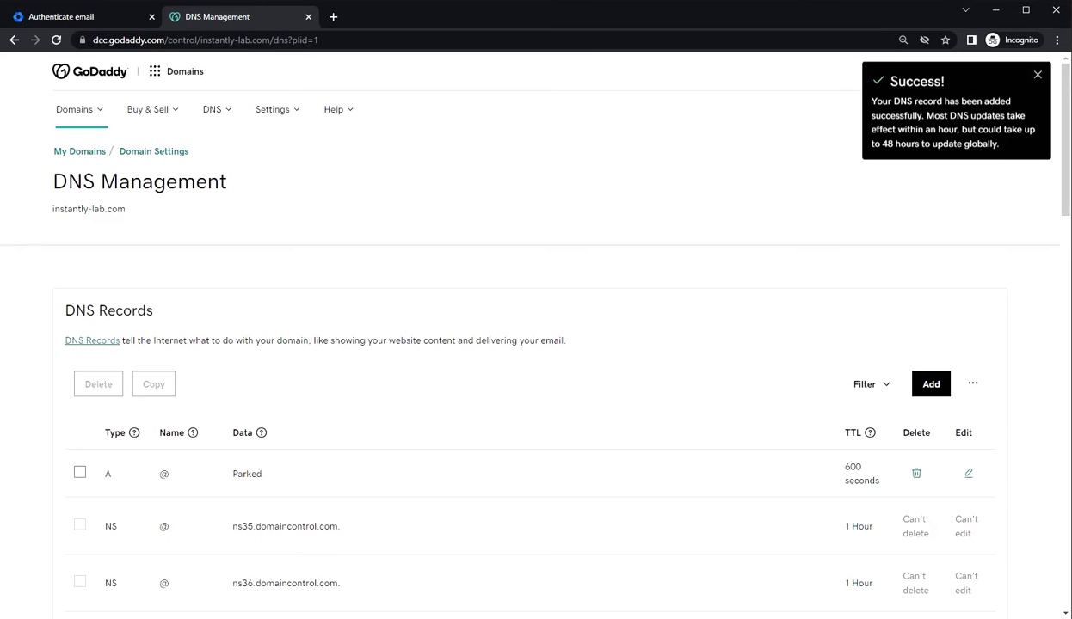
pyautogui.scroll(-5, 341, 350)
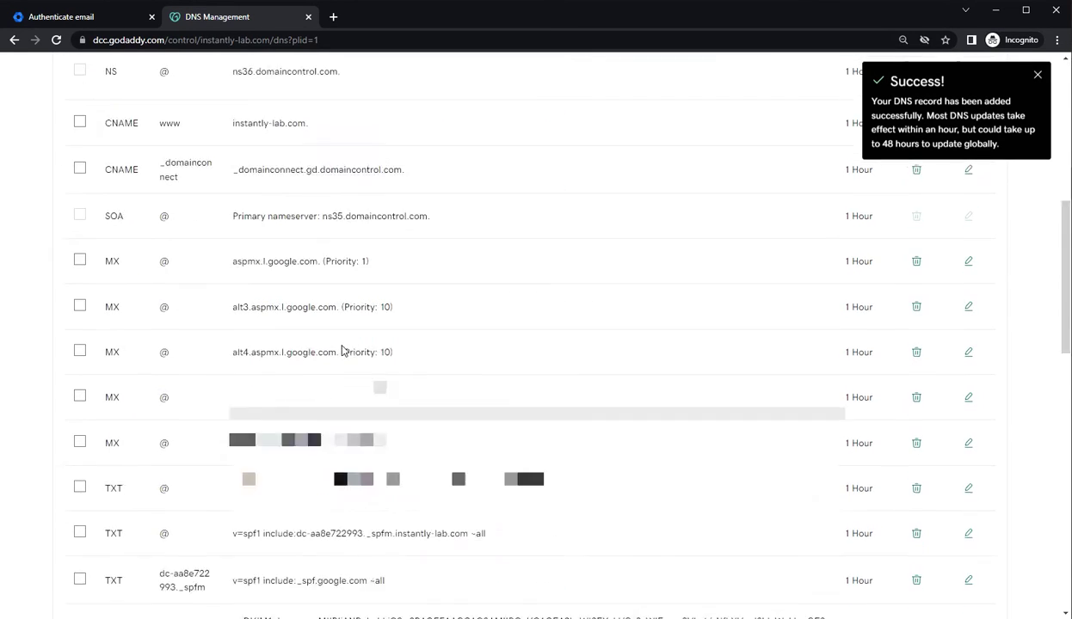
pyautogui.scroll(-4, 341, 350)
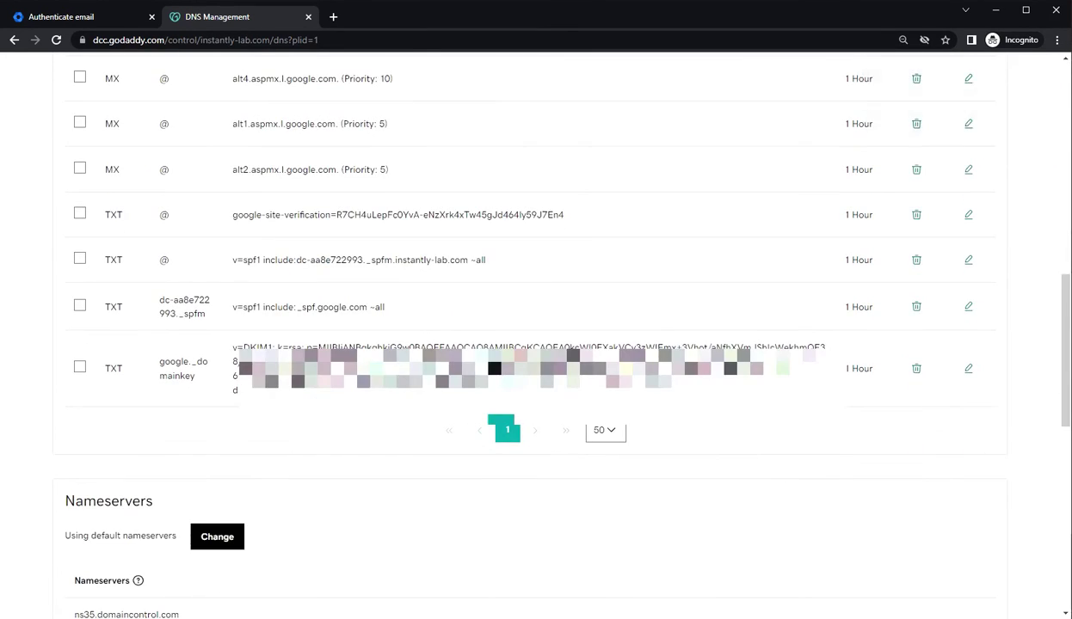
pyautogui.click(53, 17)
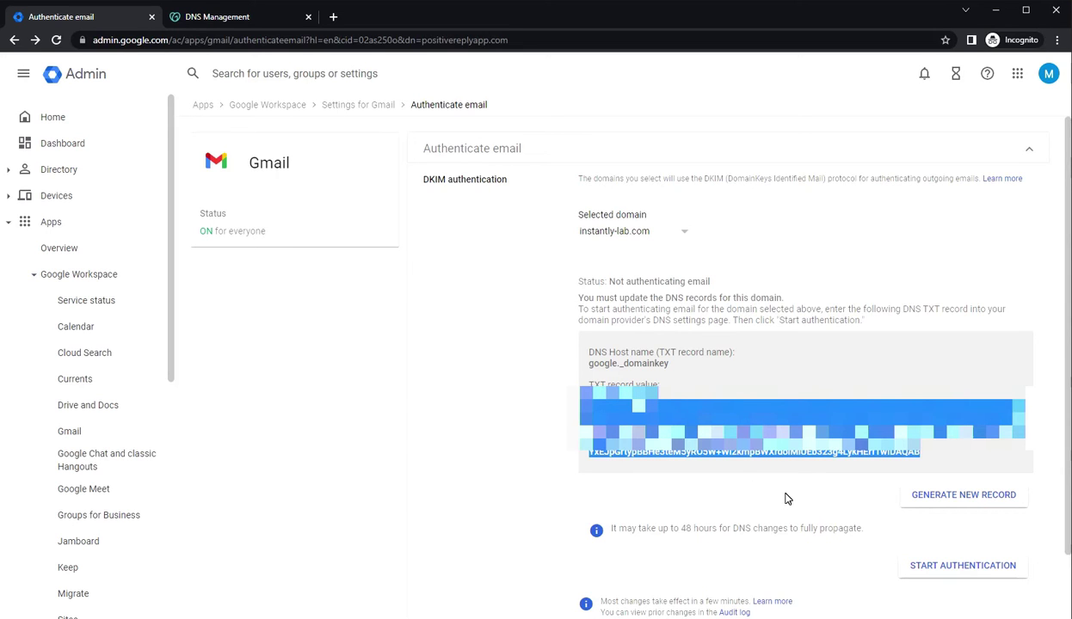
# Start DKIM authentication for instantly-lab.com, retrying after the not-verified error, then return to GoDaddy
pyautogui.click(852, 497)
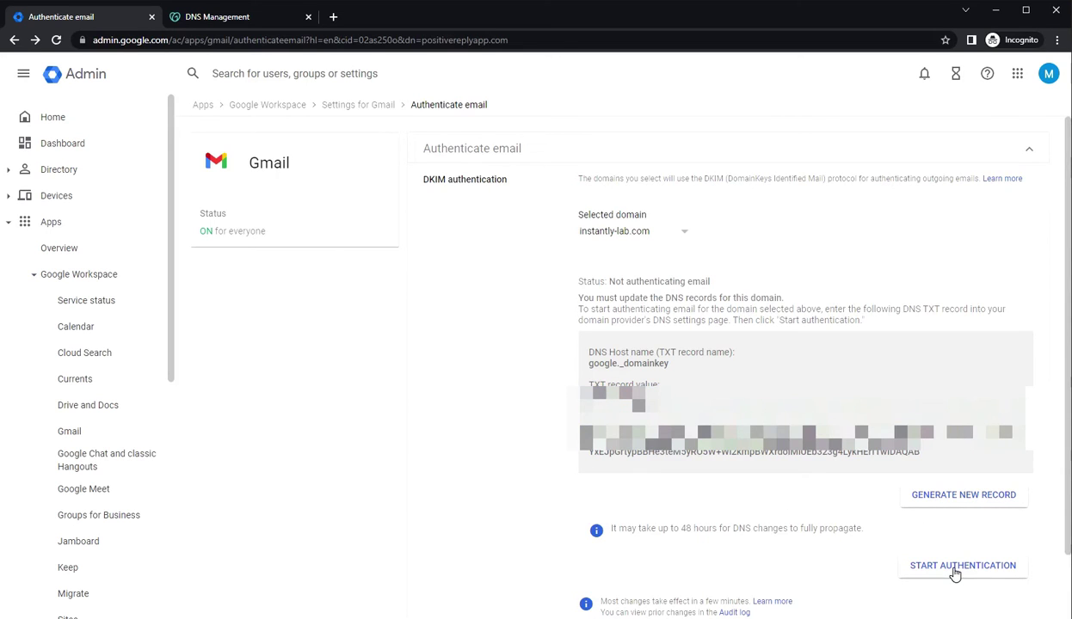
pyautogui.scroll(-1, 797, 497)
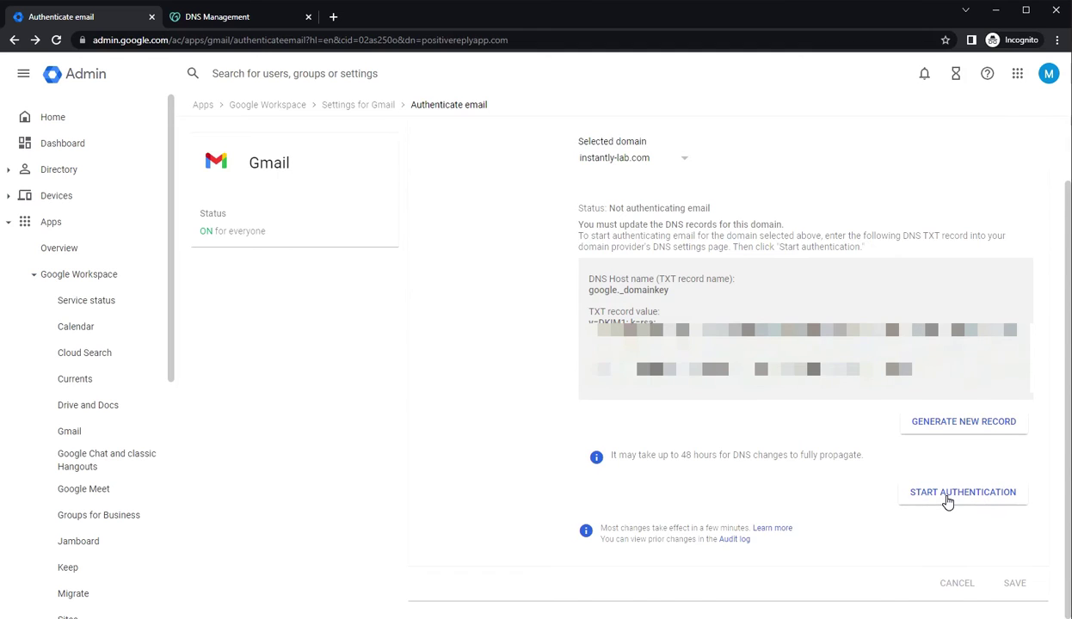
pyautogui.click(947, 502)
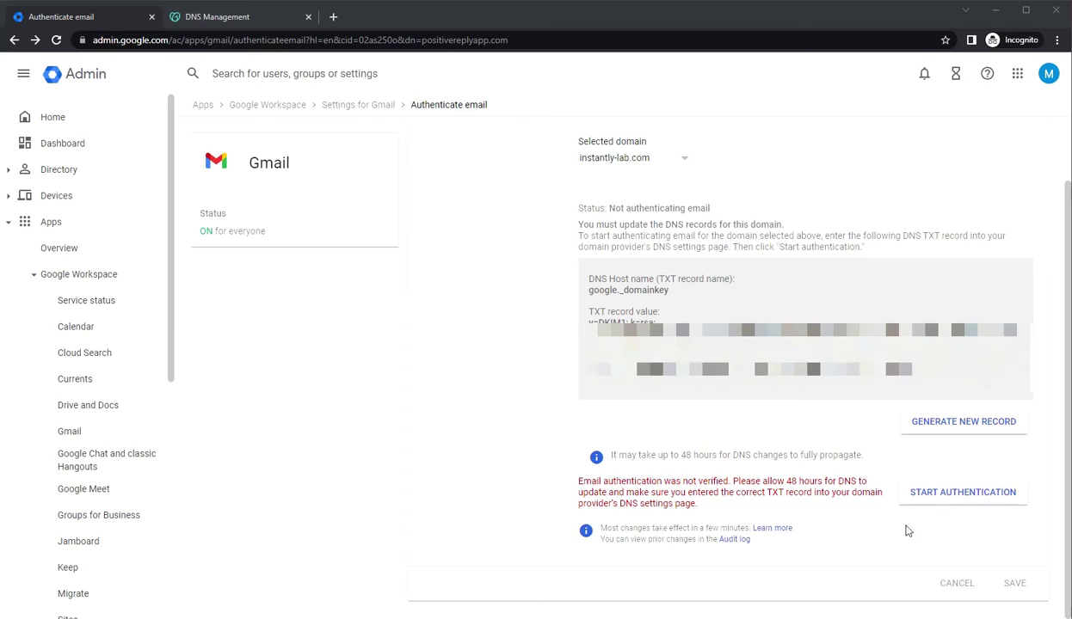
pyautogui.click(922, 497)
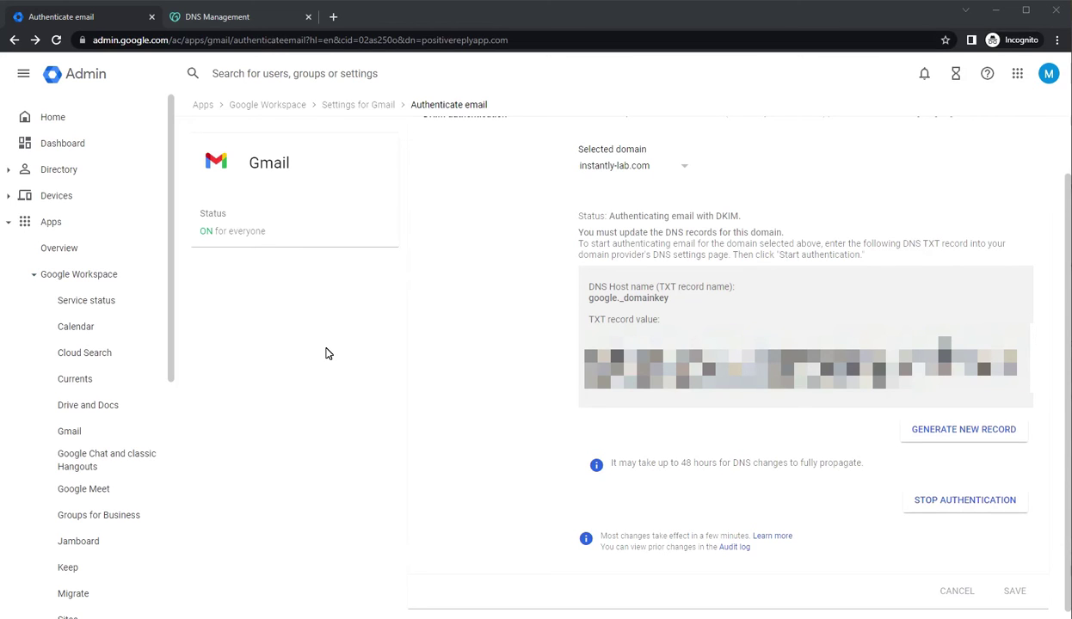
pyautogui.click(199, 17)
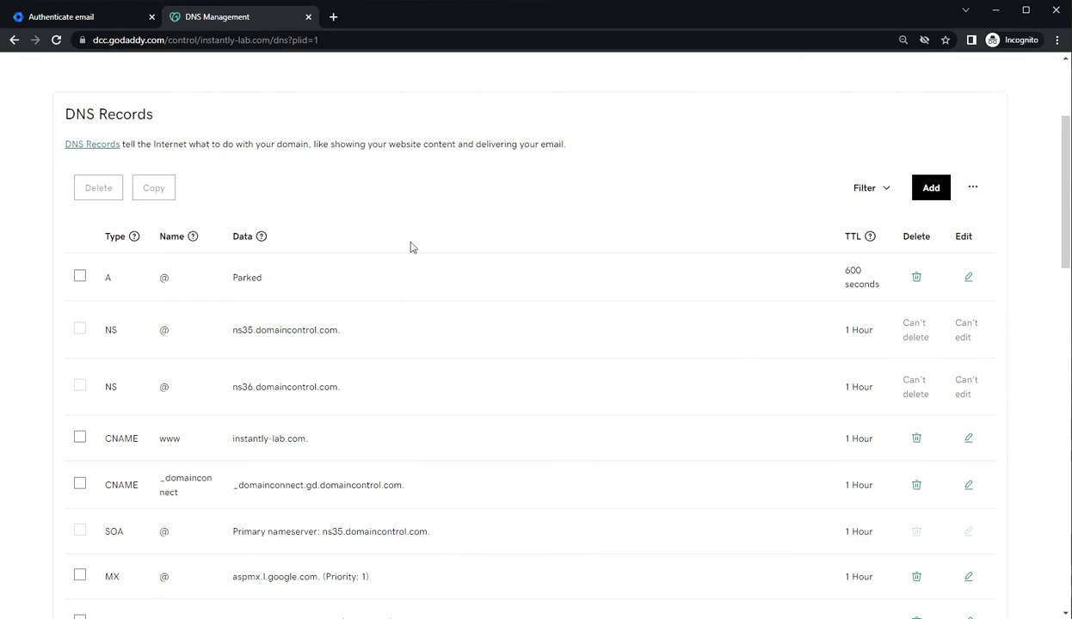
# Scroll down to the root SPF TXT record and highlight spf1 in its value
pyautogui.scroll(-3, 458, 163)
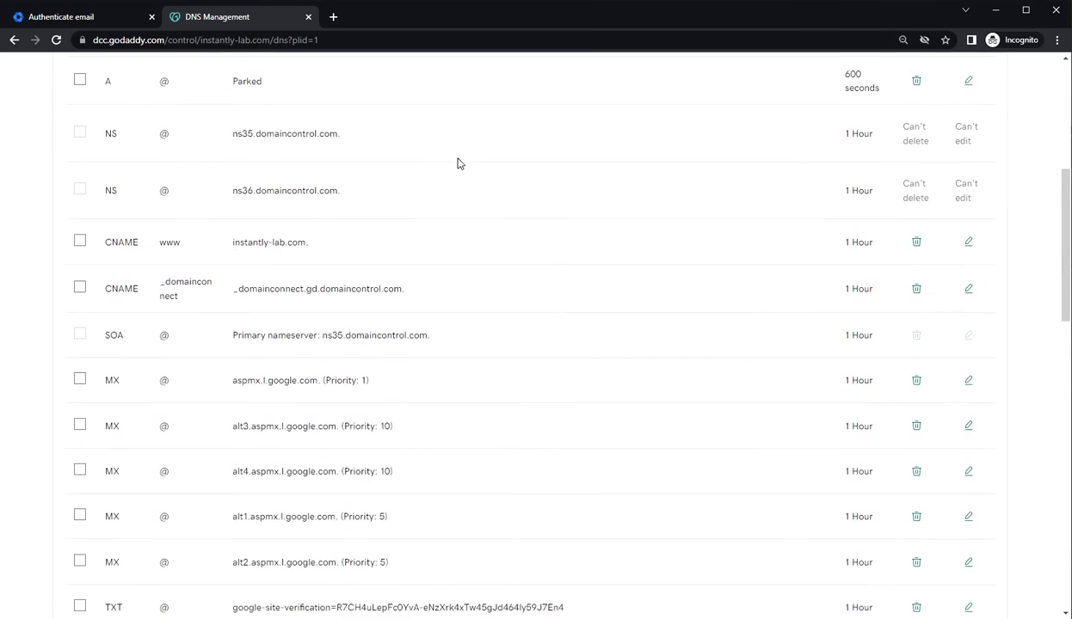
pyautogui.scroll(-2, 496, 317)
pyautogui.scroll(-2, 496, 316)
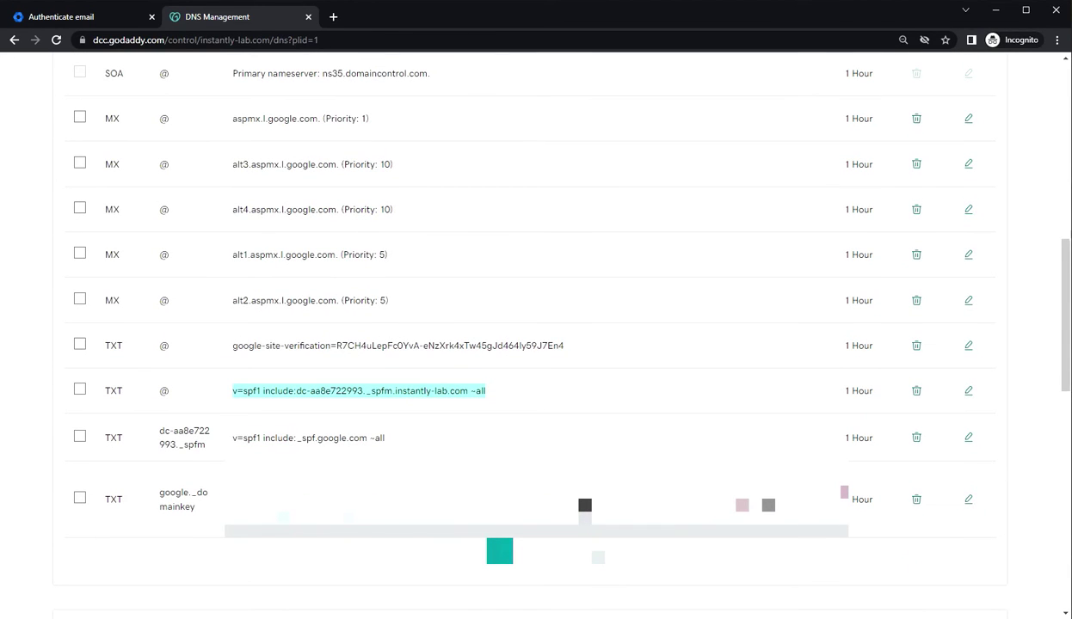
pyautogui.click(250, 390)
pyautogui.doubleClick(251, 391)
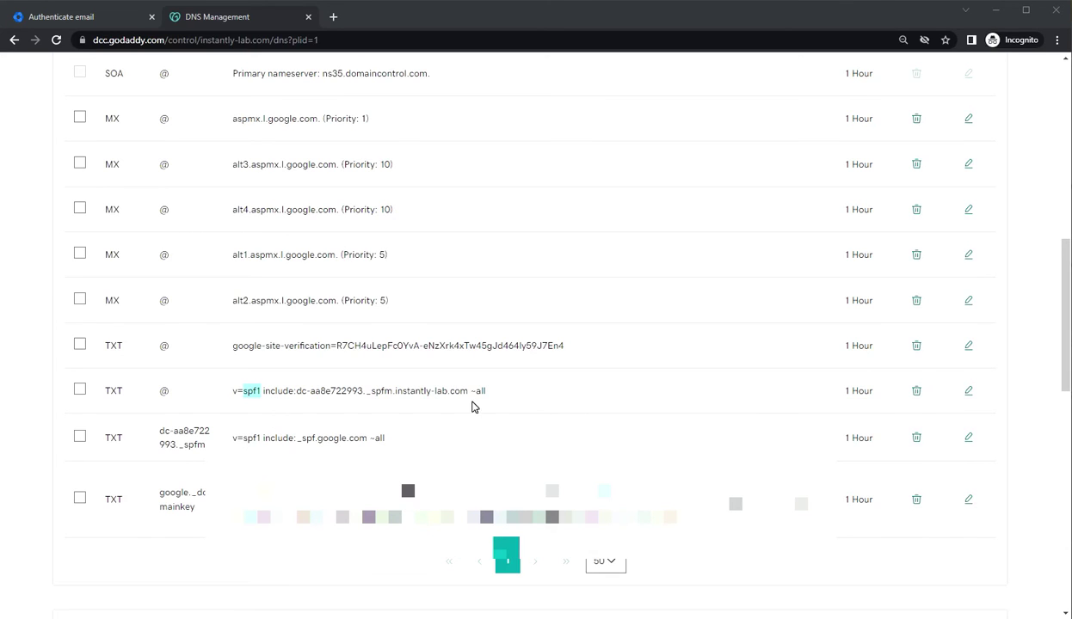
# Replace the root @ SPF TXT value with v=spf1 include:_spf.google.com ~all
pyautogui.click(972, 393)
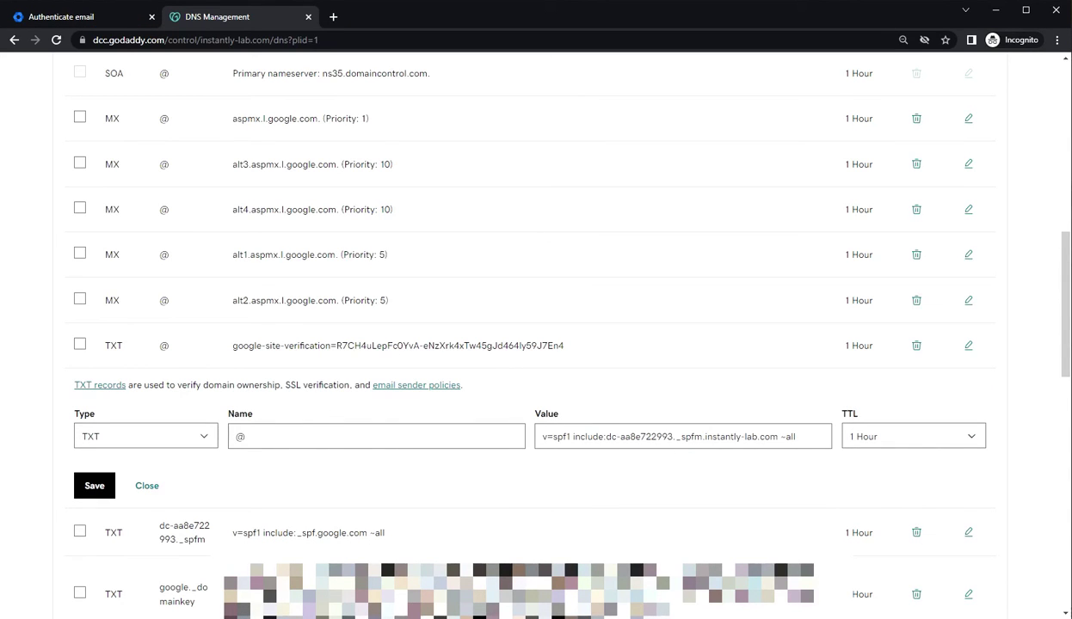
pyautogui.click(605, 436)
pyautogui.moveTo(605, 437); pyautogui.dragTo(705, 436)
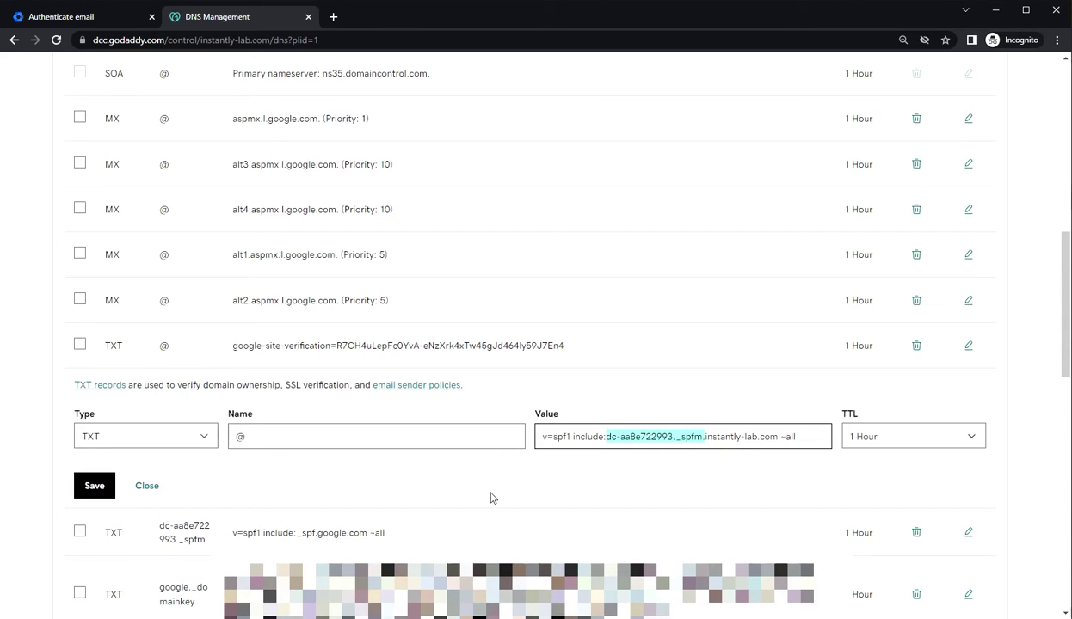
pyautogui.moveTo(407, 535); pyautogui.dragTo(230, 533)
pyautogui.hotkey('ctrl', 'c')
pyautogui.tripleClick(602, 436)
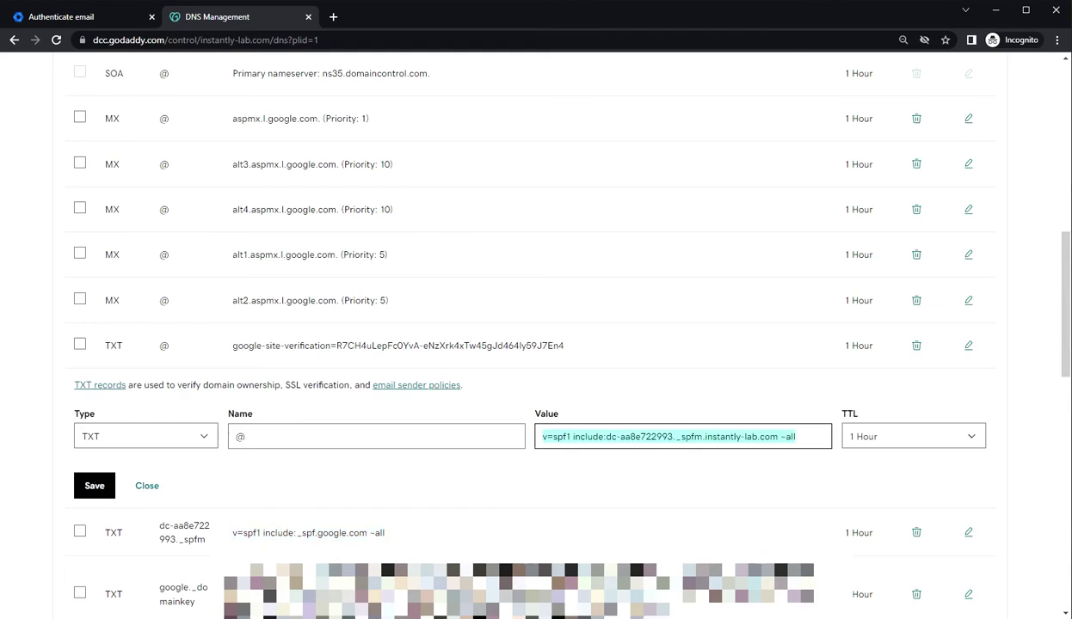
pyautogui.hotkey('ctrl', 'v')
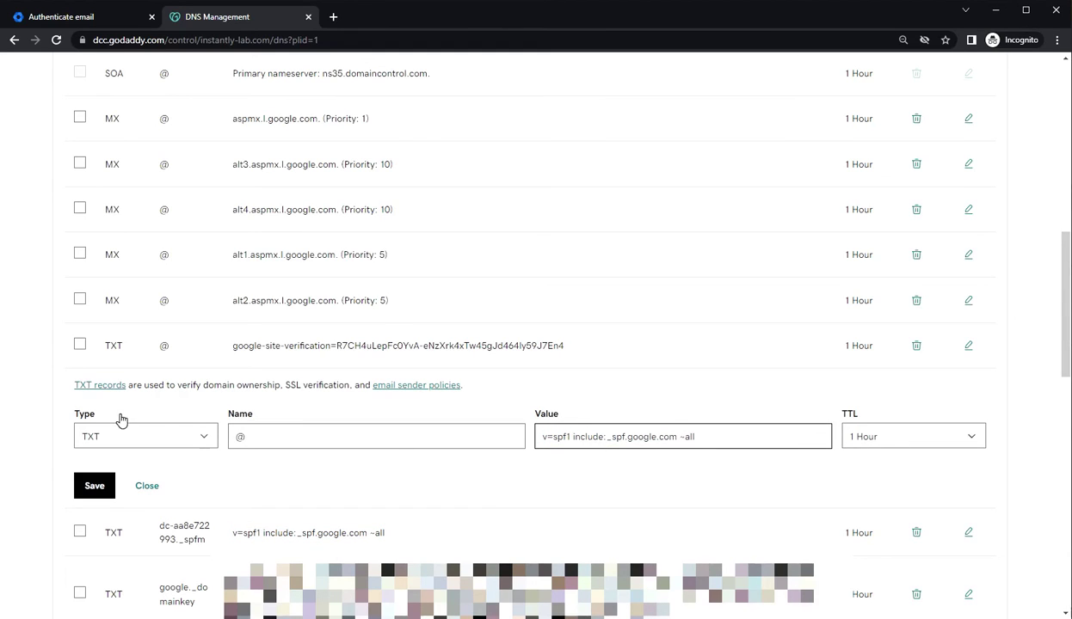
# Save the edited SPF record and delete the duplicate dc-aa8e722993._spfm TXT record
pyautogui.click(95, 489)
pyautogui.moveTo(677, 436); pyautogui.dragTo(573, 436)
pyautogui.moveTo(566, 437); pyautogui.dragTo(542, 437)
pyautogui.click(695, 437)
pyautogui.click(95, 486)
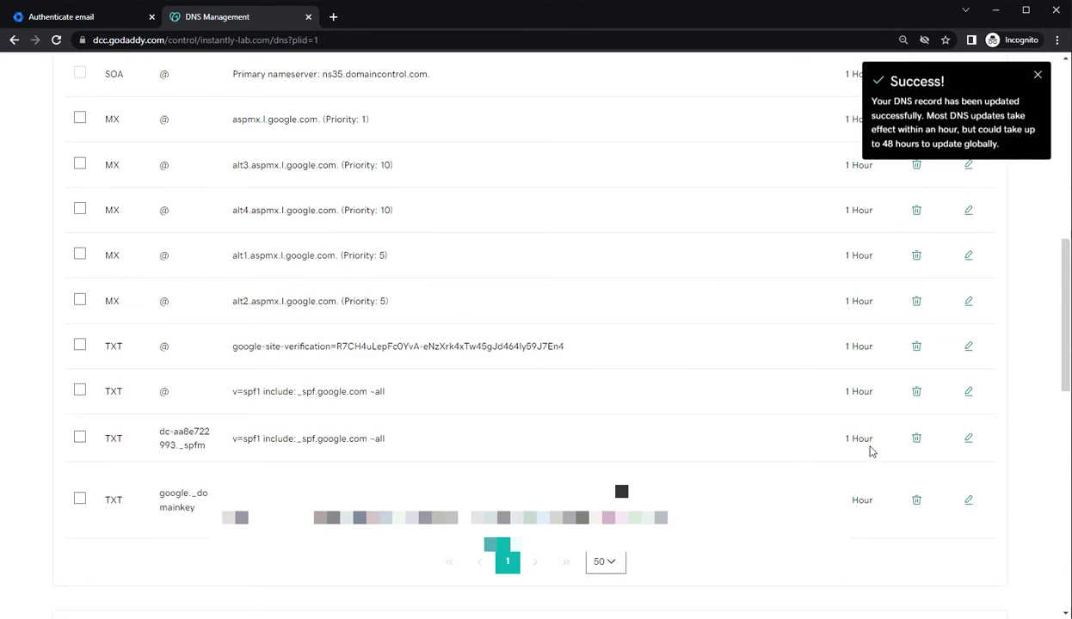
pyautogui.click(916, 437)
pyautogui.click(384, 369)
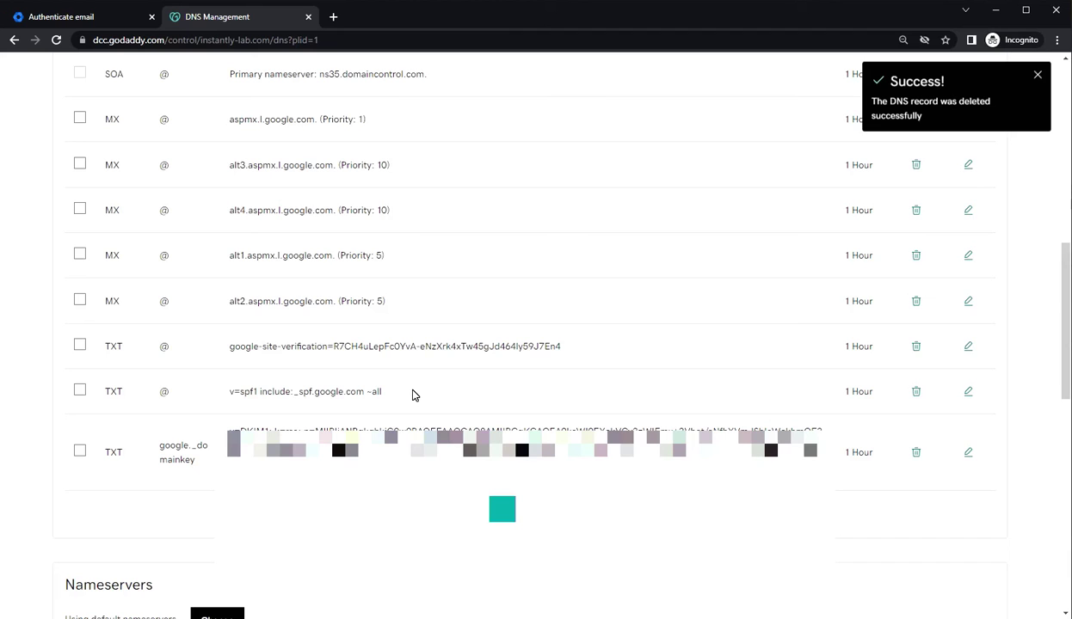
# Add a new DNS record of type TXT
pyautogui.scroll(10, 540, 401)
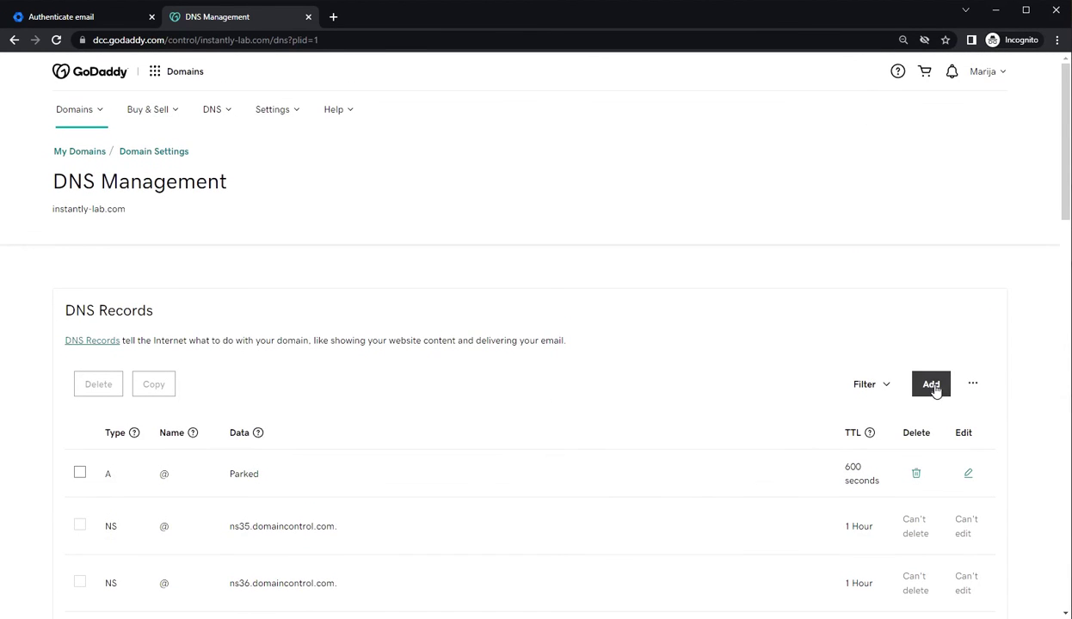
pyautogui.click(930, 384)
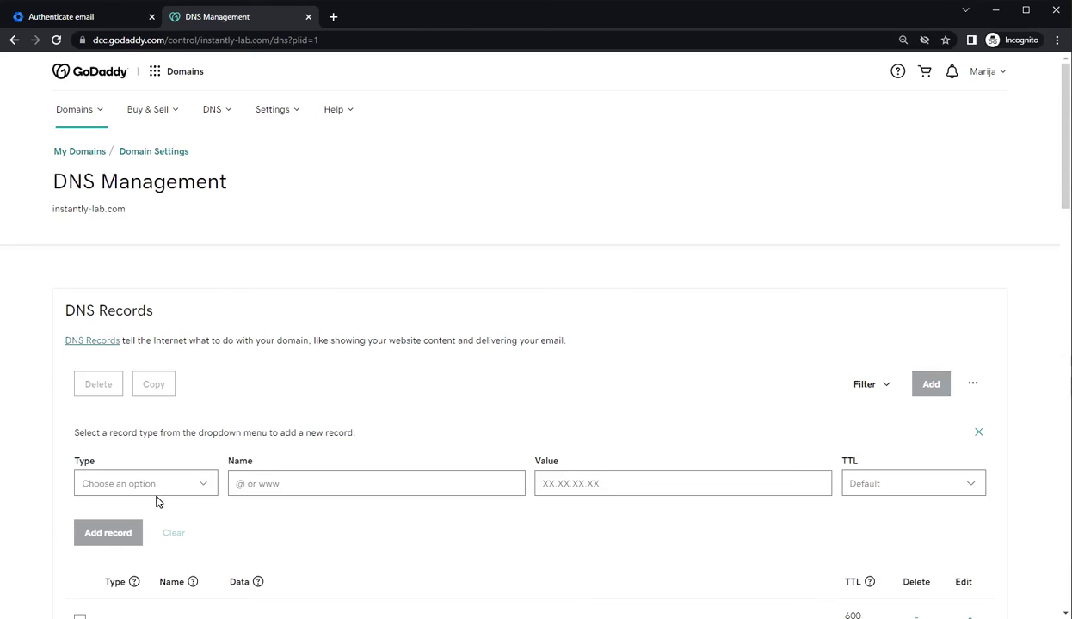
pyautogui.click(160, 484)
pyautogui.click(146, 394)
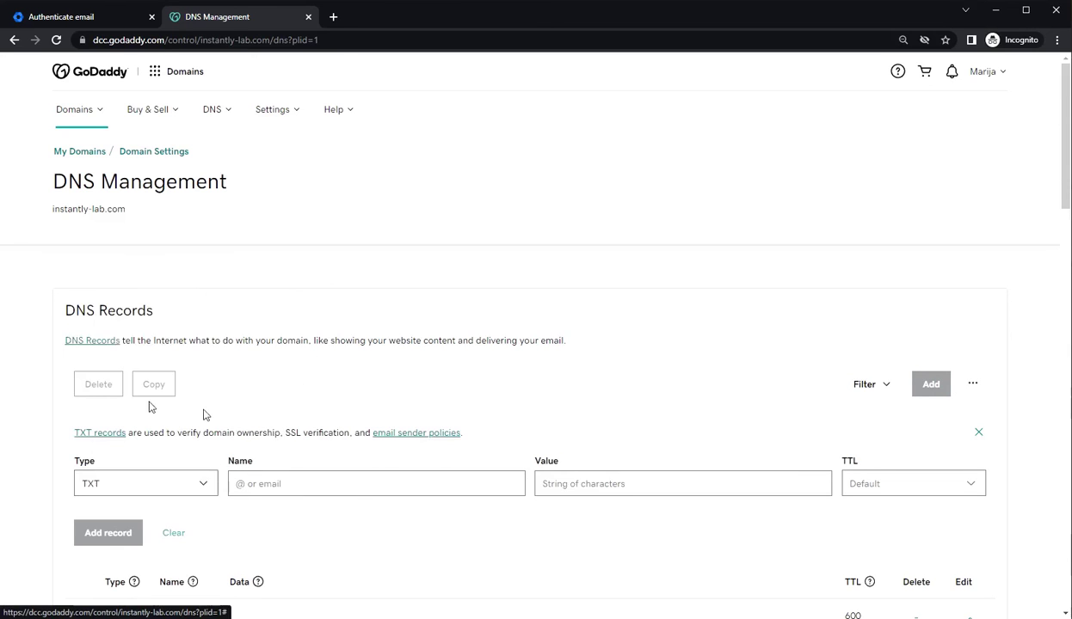
# Copy _dmarc from the setup article into the new record's Name field
pyautogui.click(306, 484)
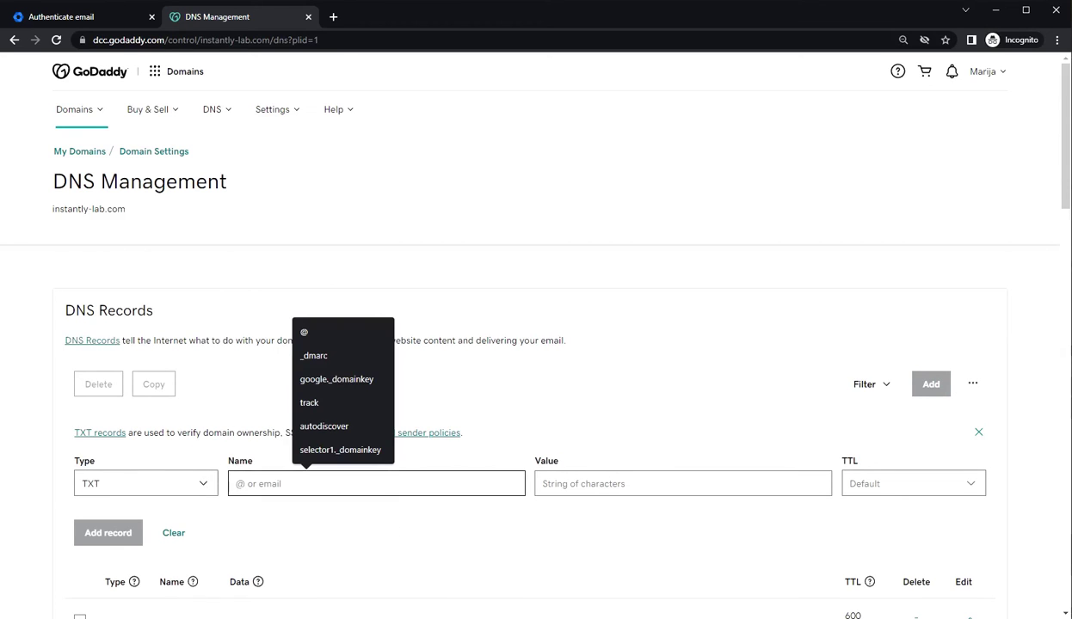
pyautogui.click(476, 618)
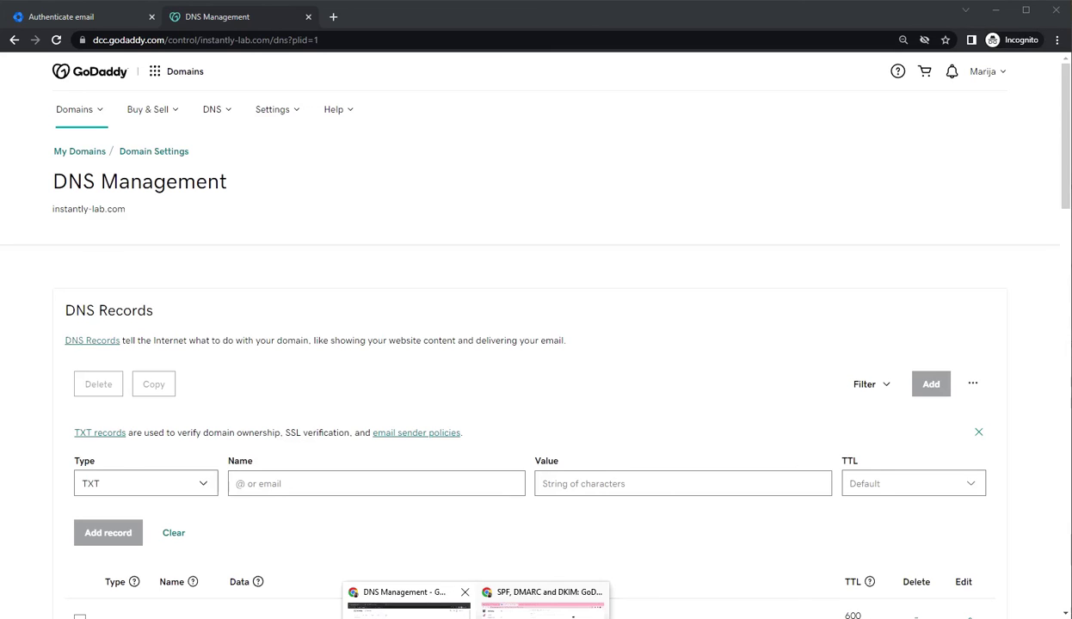
pyautogui.click(413, 602)
pyautogui.click(475, 618)
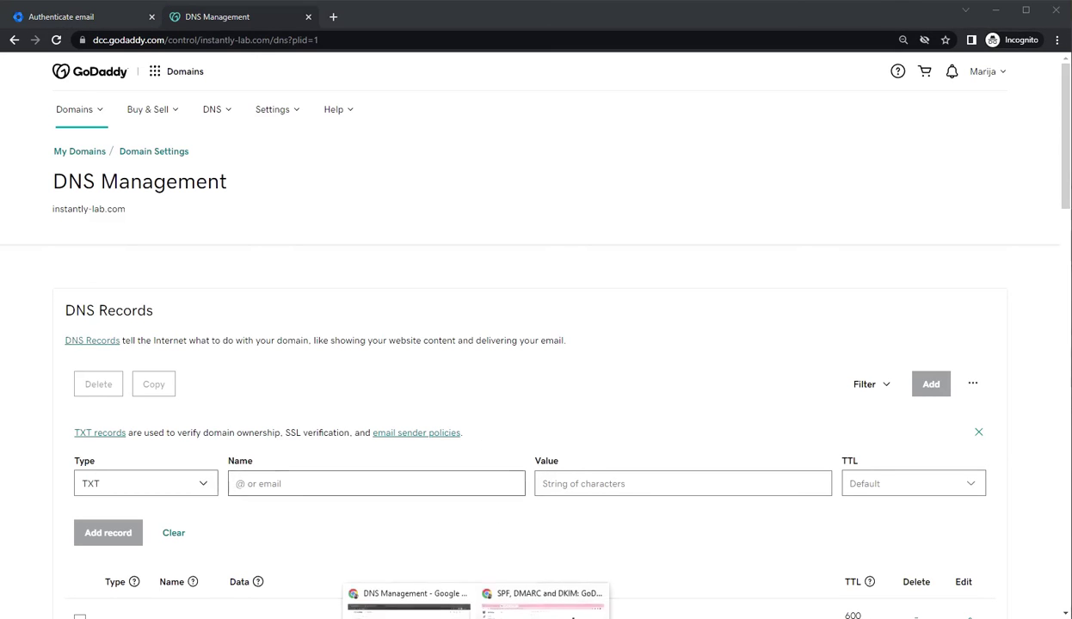
pyautogui.click(542, 605)
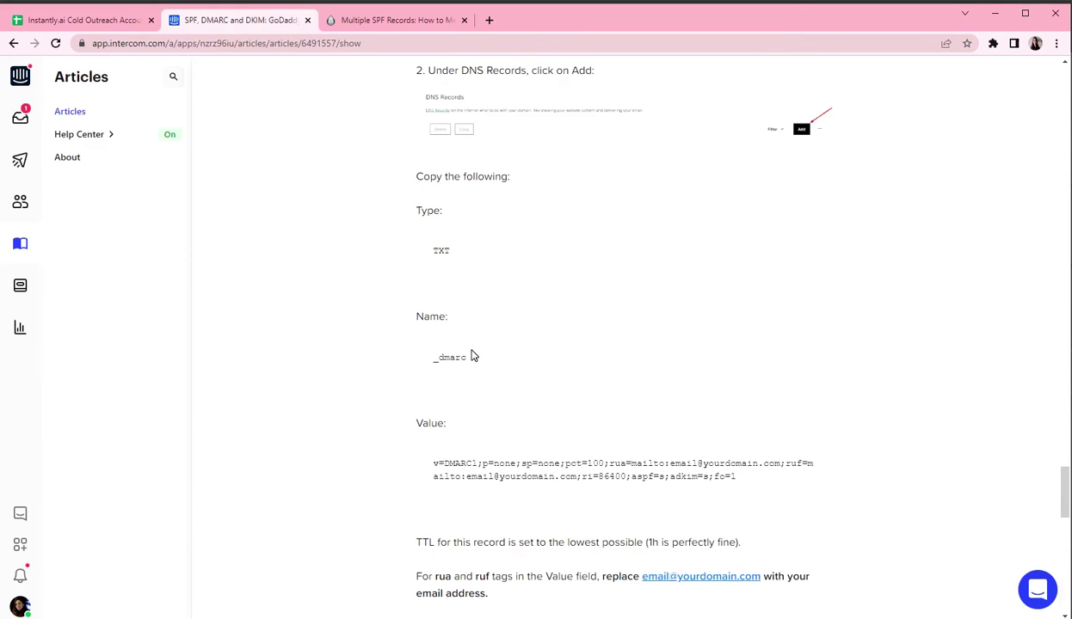
pyautogui.moveTo(471, 353); pyautogui.dragTo(429, 357)
pyautogui.hotkey('ctrl', 'c')
pyautogui.click(495, 613)
pyautogui.click(411, 597)
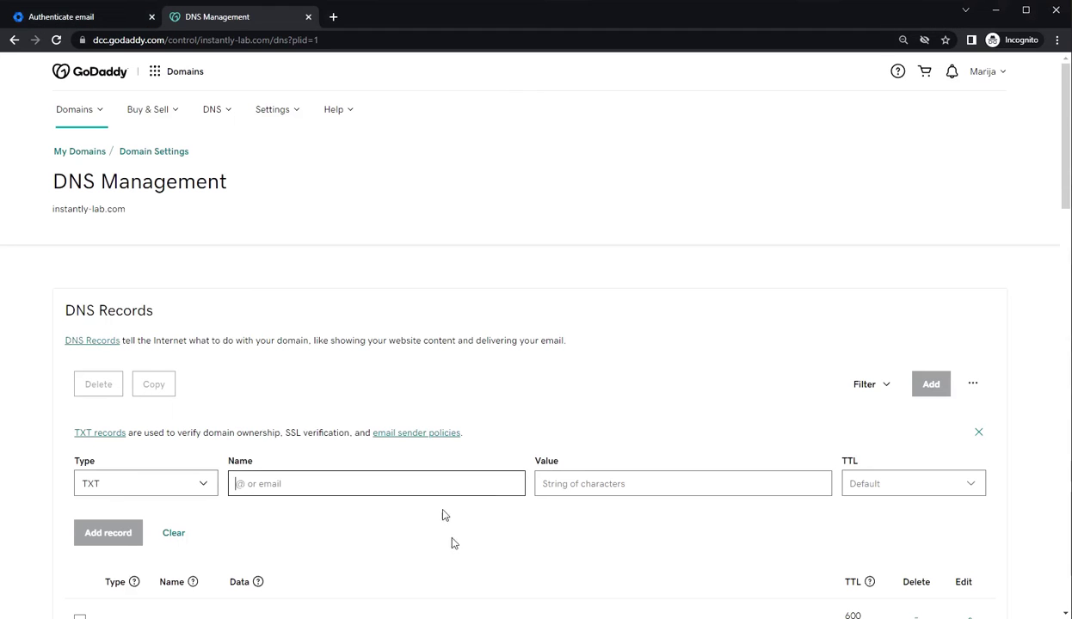
pyautogui.hotkey('ctrl', 'v')
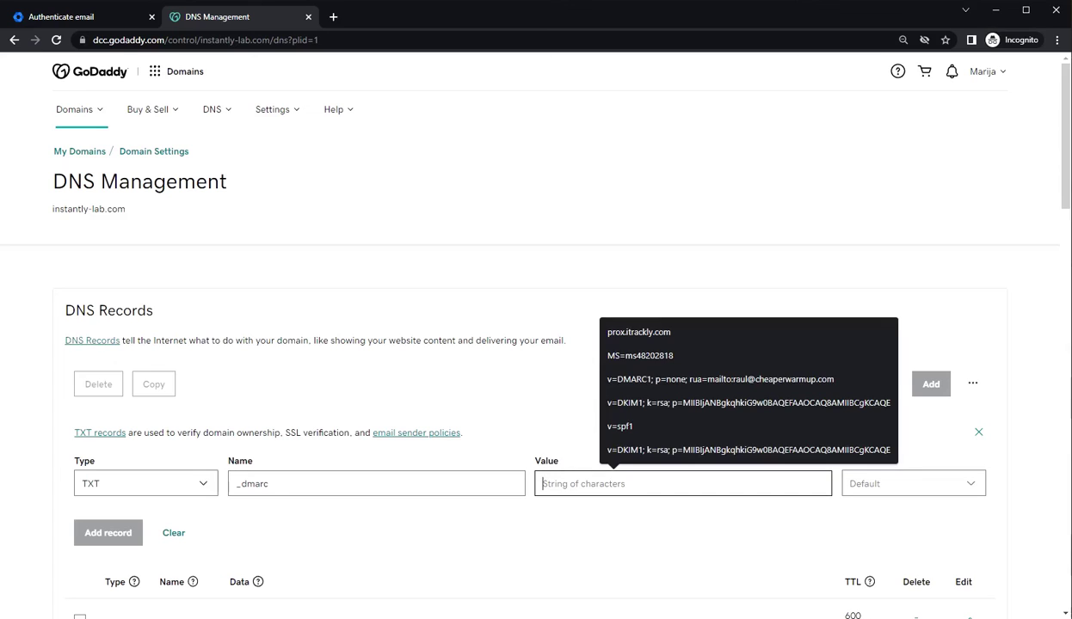
# Copy the v=DMARC1 policy value from the article into the record's Value field
pyautogui.click(495, 613)
pyautogui.click(543, 602)
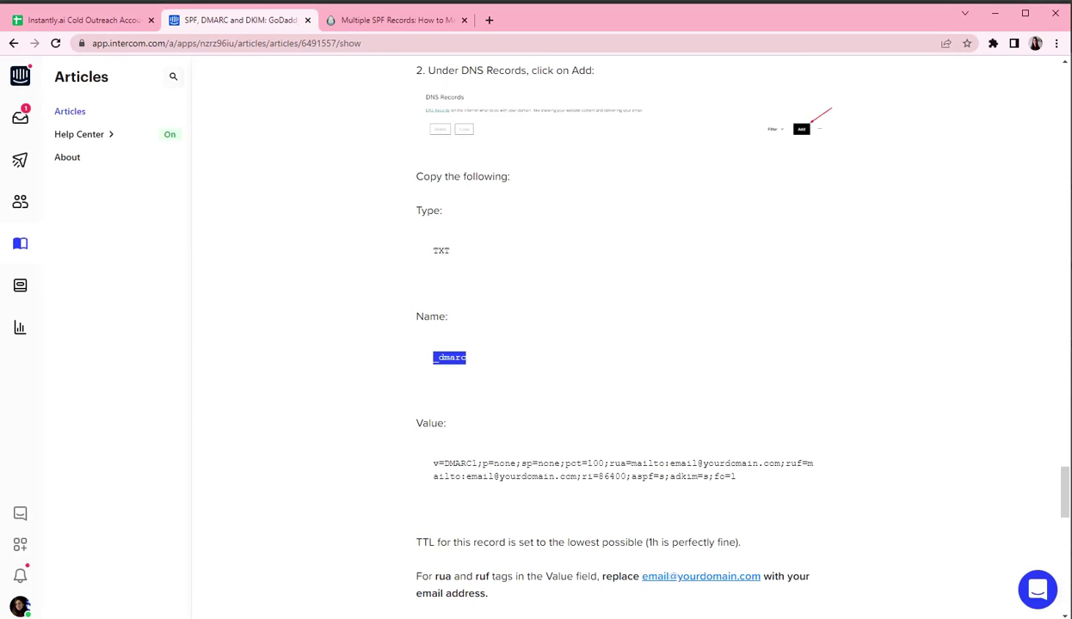
pyautogui.moveTo(736, 476); pyautogui.dragTo(408, 464)
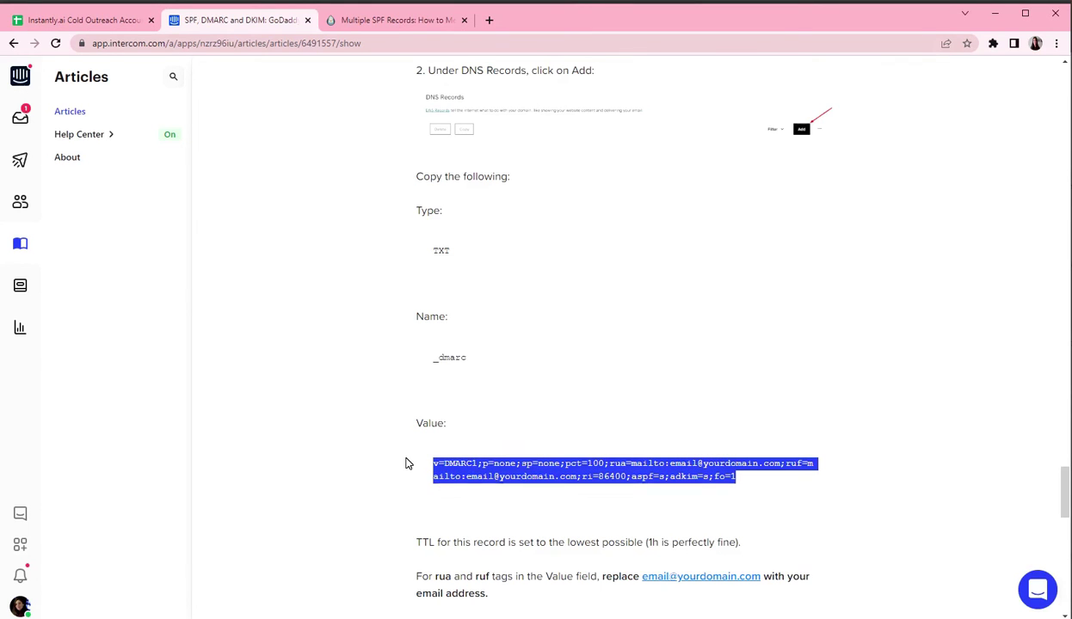
pyautogui.hotkey('ctrl', 'c')
pyautogui.click(413, 593)
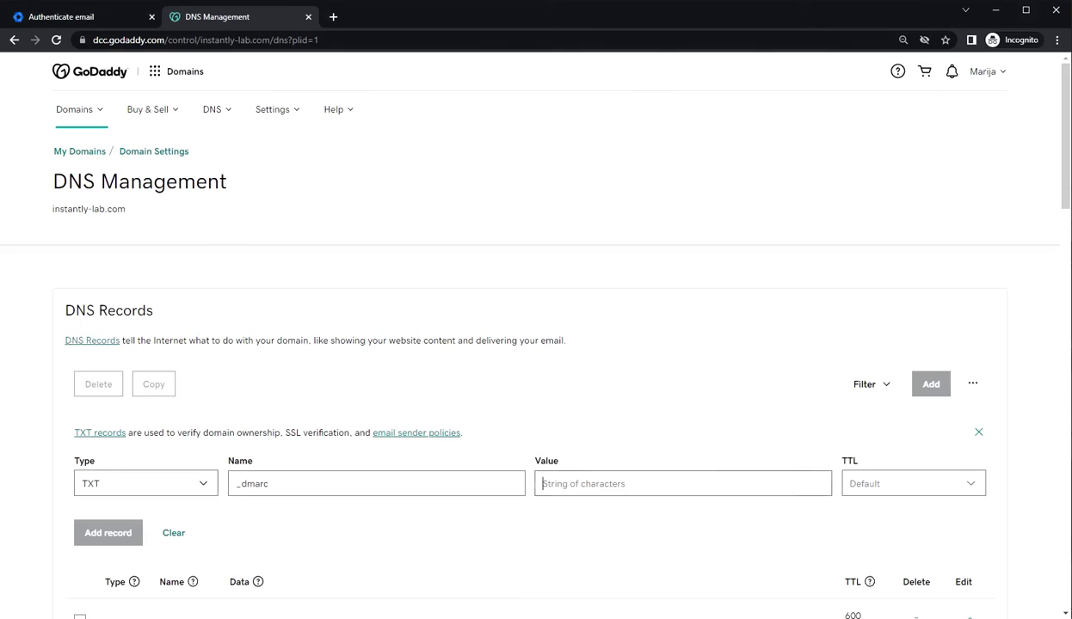
pyautogui.click(578, 486)
pyautogui.hotkey('ctrl', 'v')
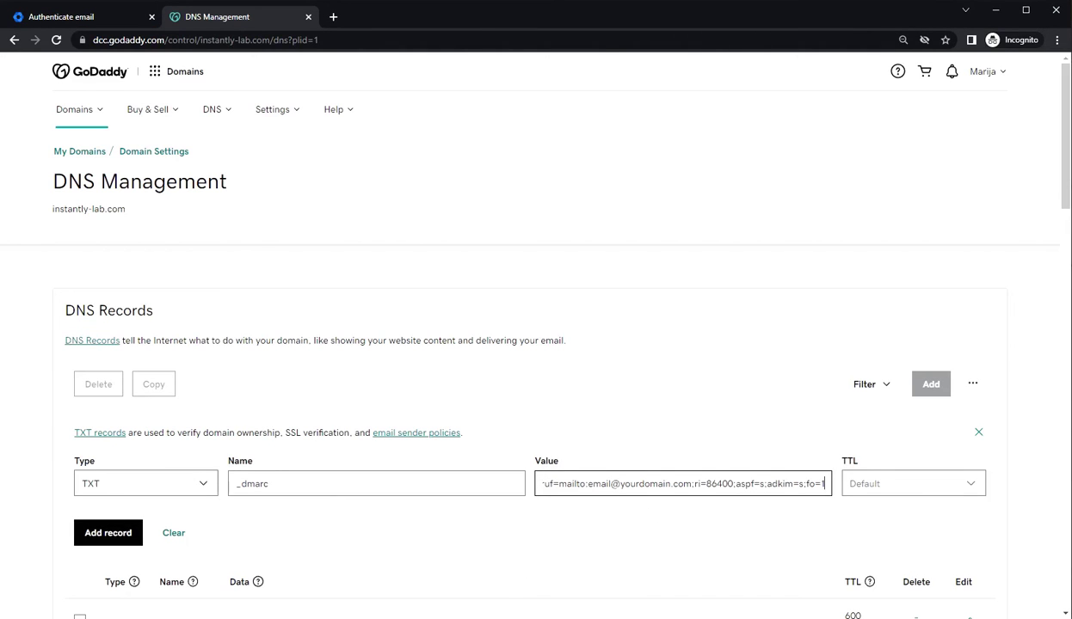
pyautogui.click(851, 487)
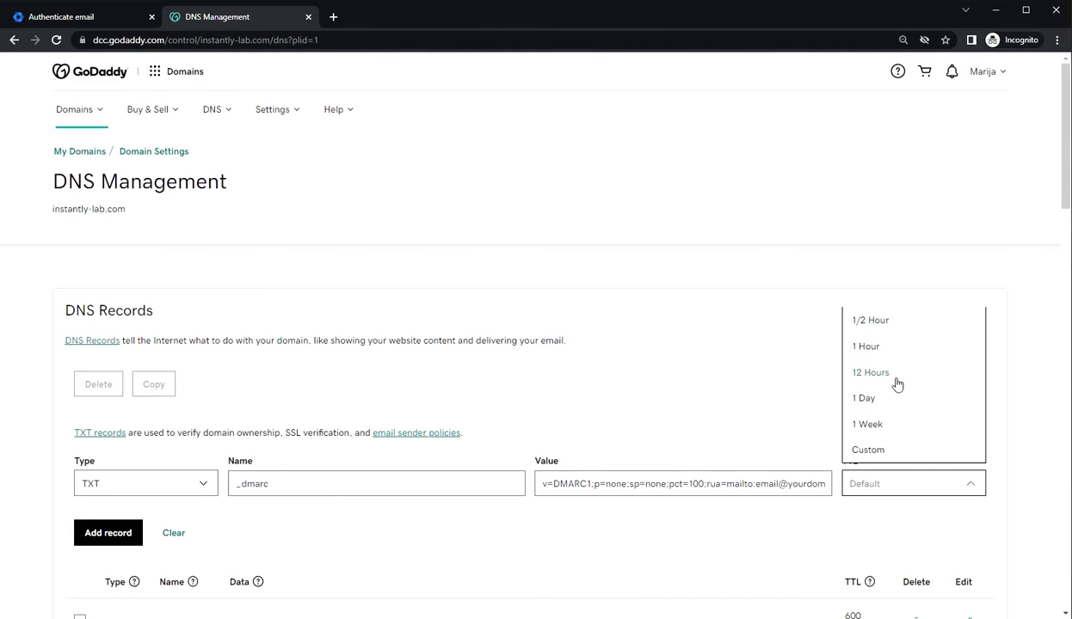
pyautogui.click(897, 348)
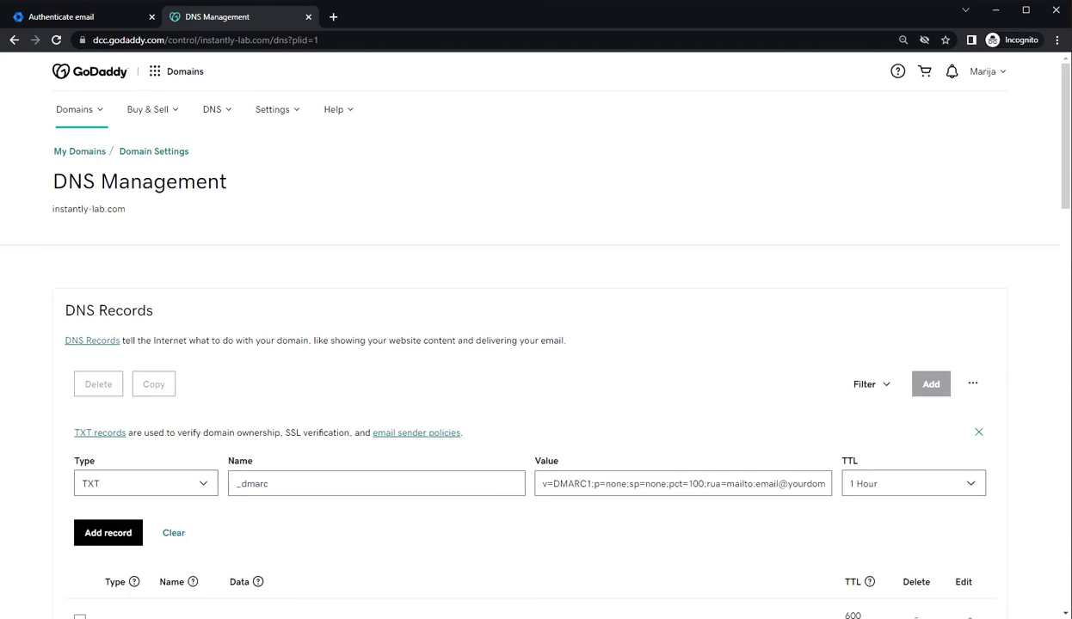
pyautogui.moveTo(707, 484); pyautogui.dragTo(718, 483)
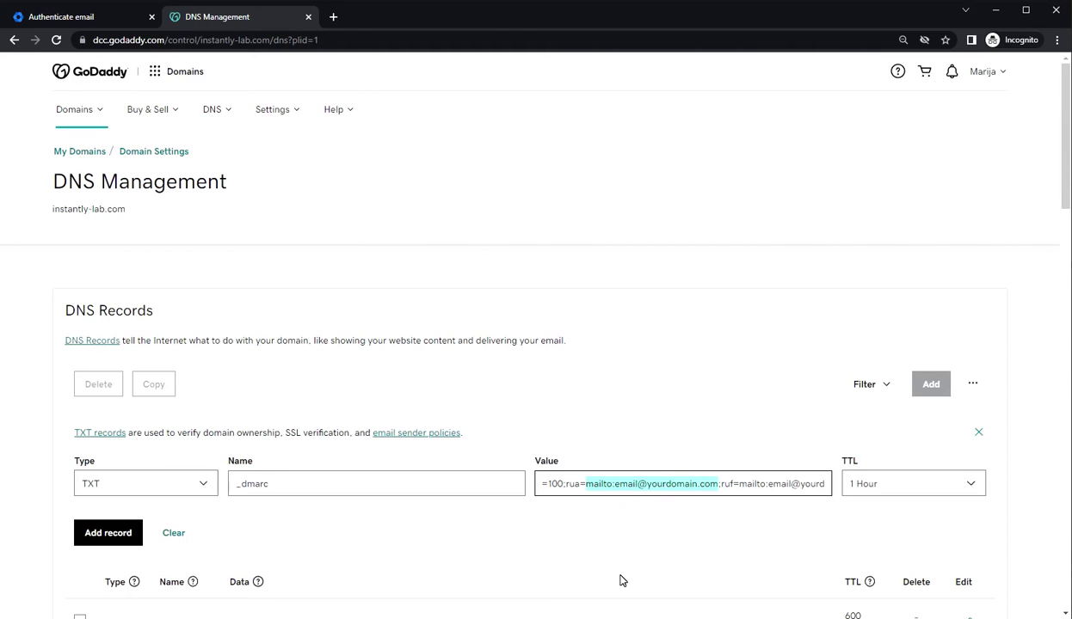
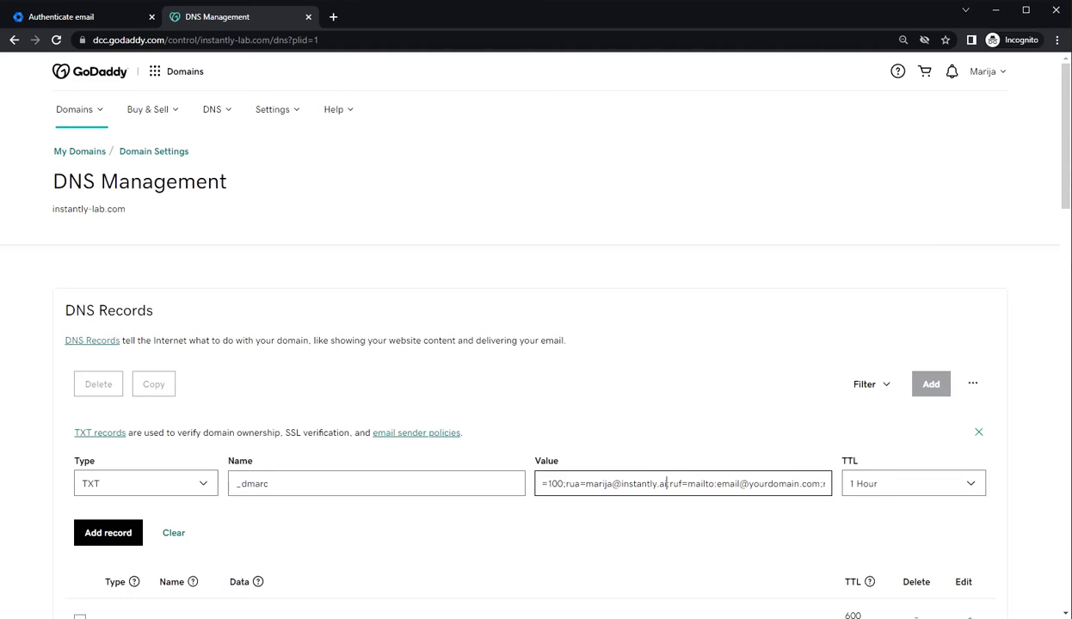
pyautogui.moveTo(717, 484); pyautogui.dragTo(758, 484)
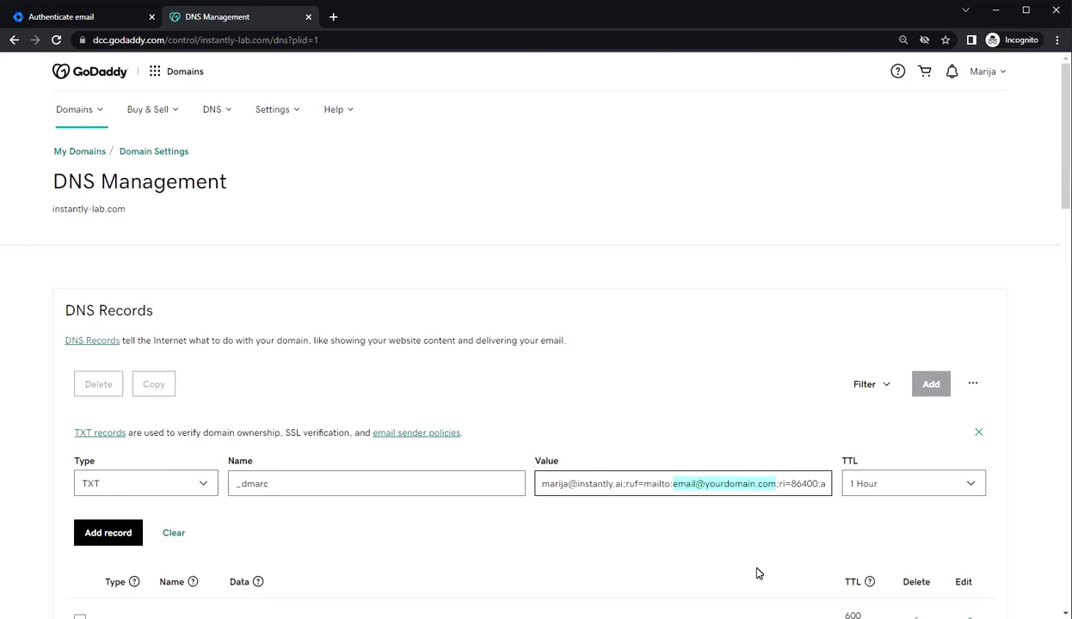
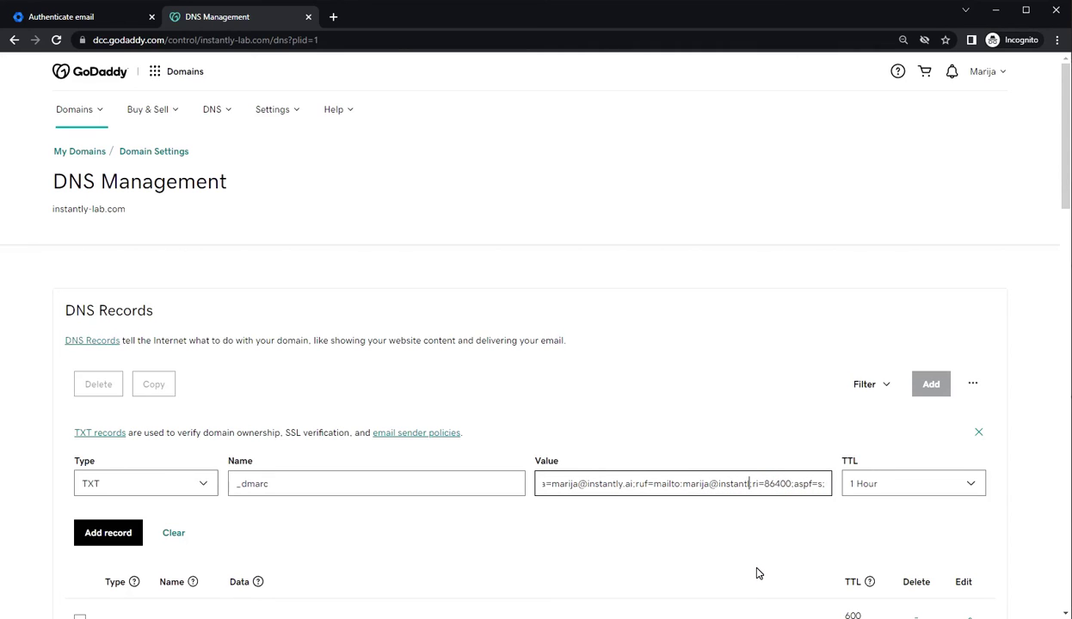
pyautogui.moveTo(783, 484); pyautogui.dragTo(528, 493)
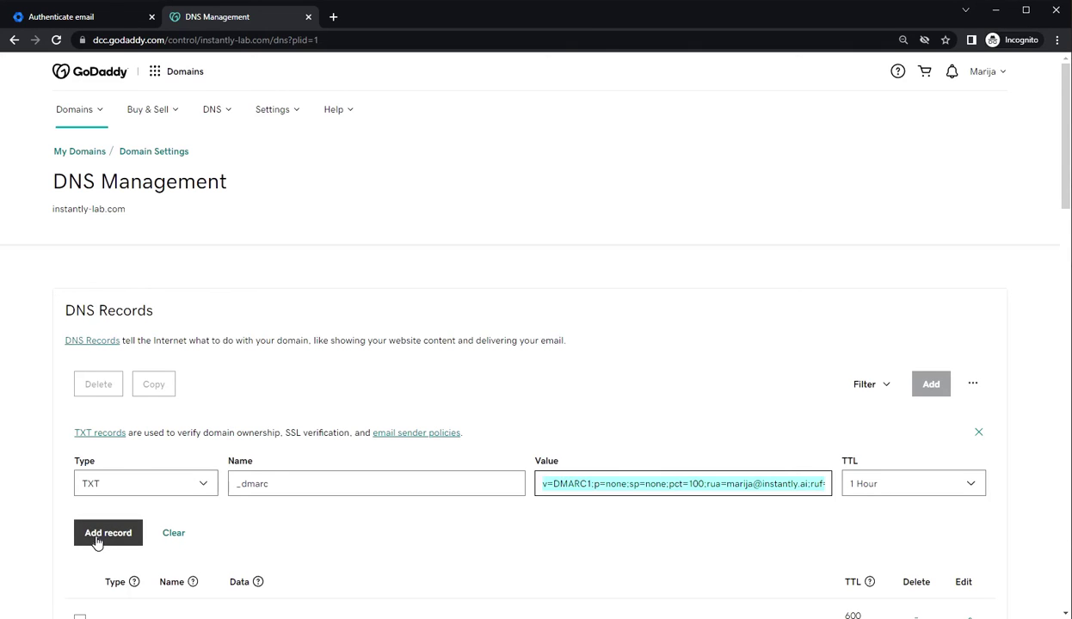
pyautogui.click(97, 537)
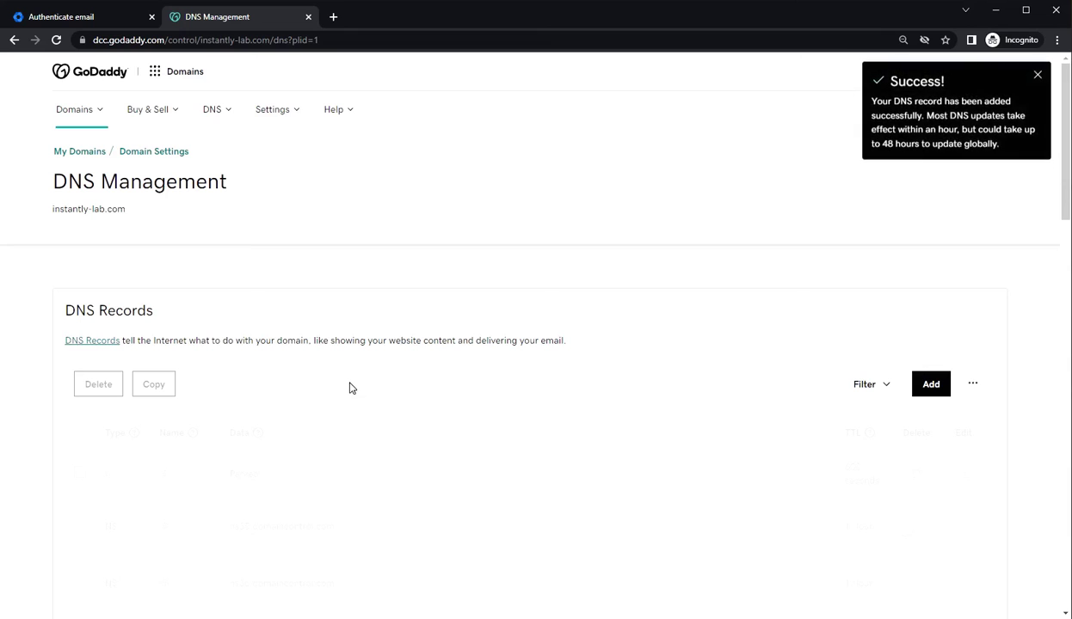
# Scroll through the DNS records to check the new _dmarc TXT row at 1 Hour TTL
pyautogui.scroll(-4, 492, 382)
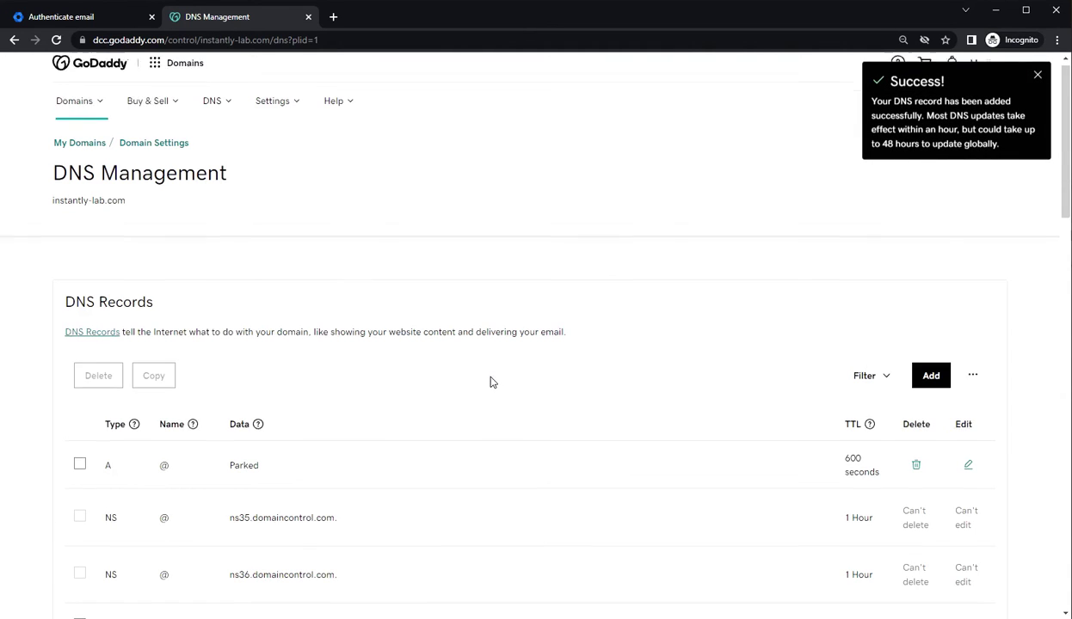
pyautogui.scroll(-5, 491, 382)
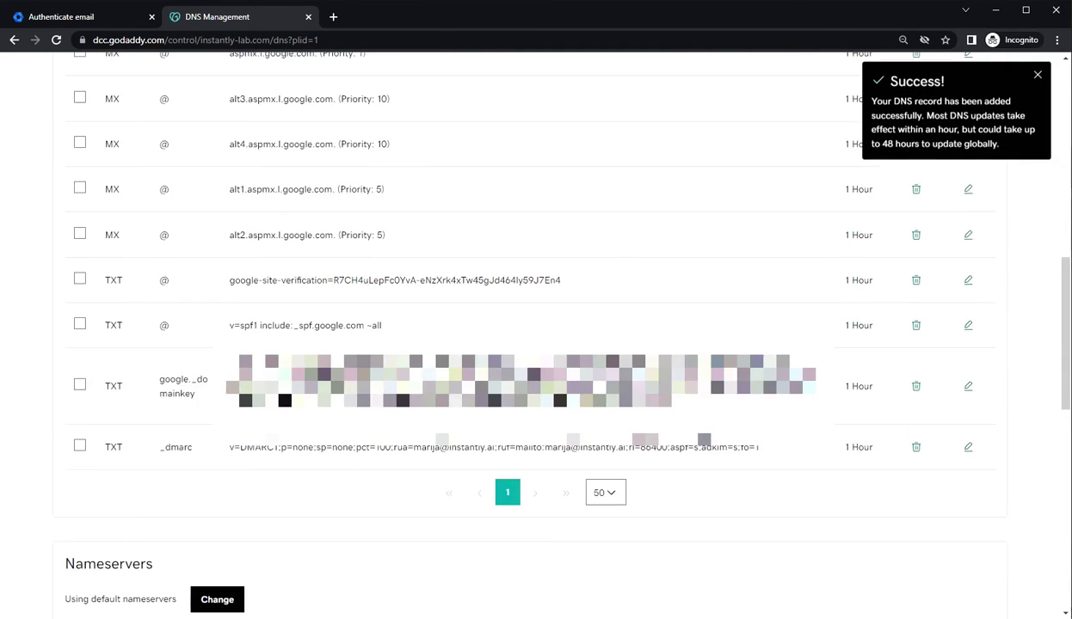
pyautogui.scroll(9, 387, 452)
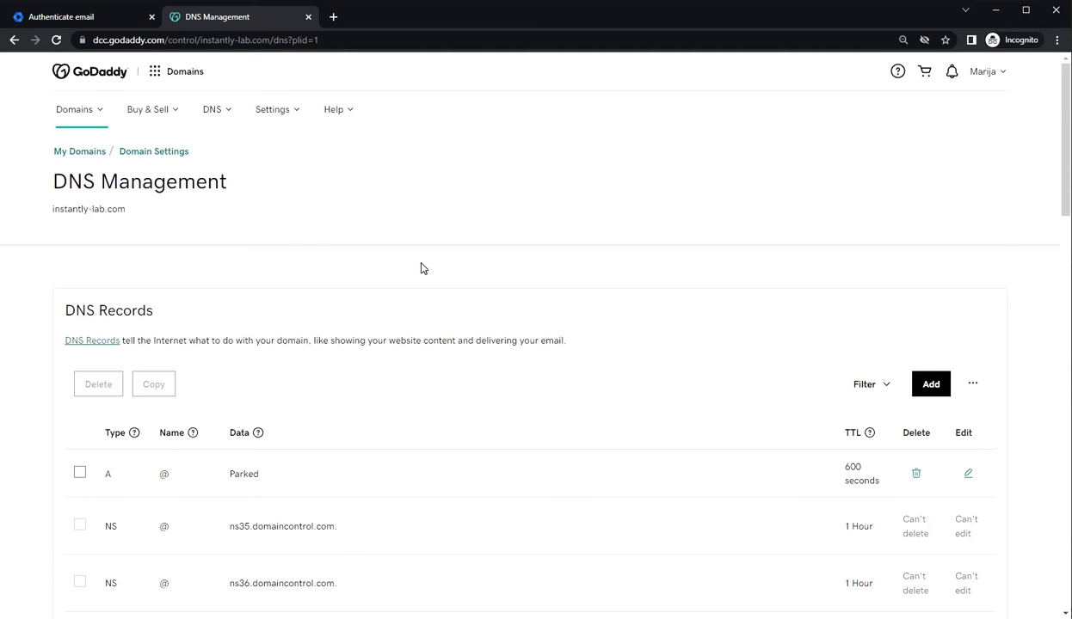
# Switch back to the Gmail Authenticate email page for instantly-lab.com
pyautogui.click(72, 17)
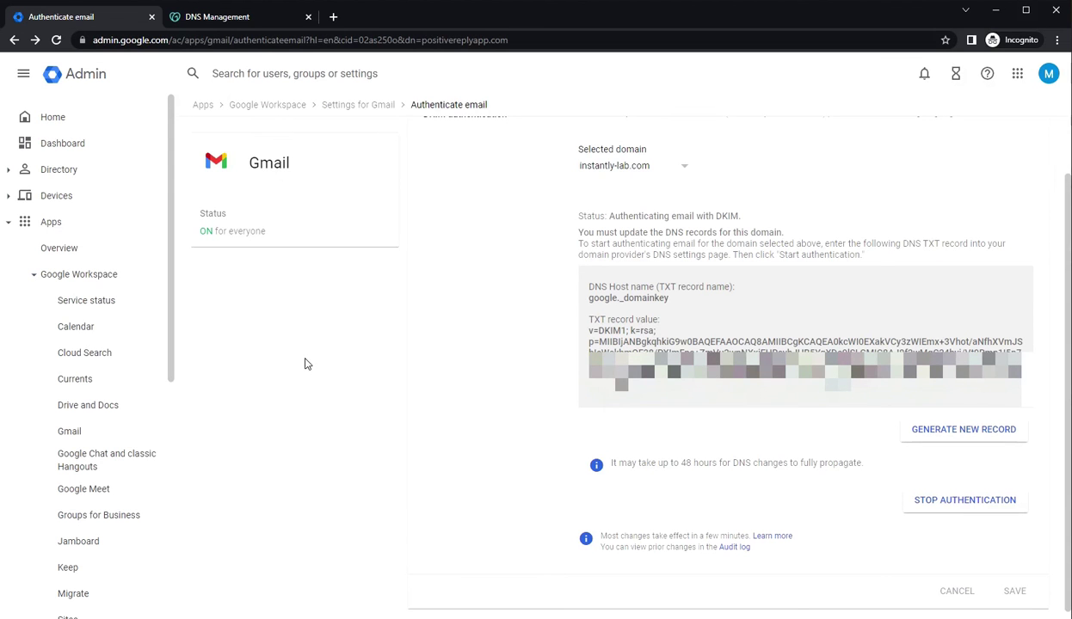